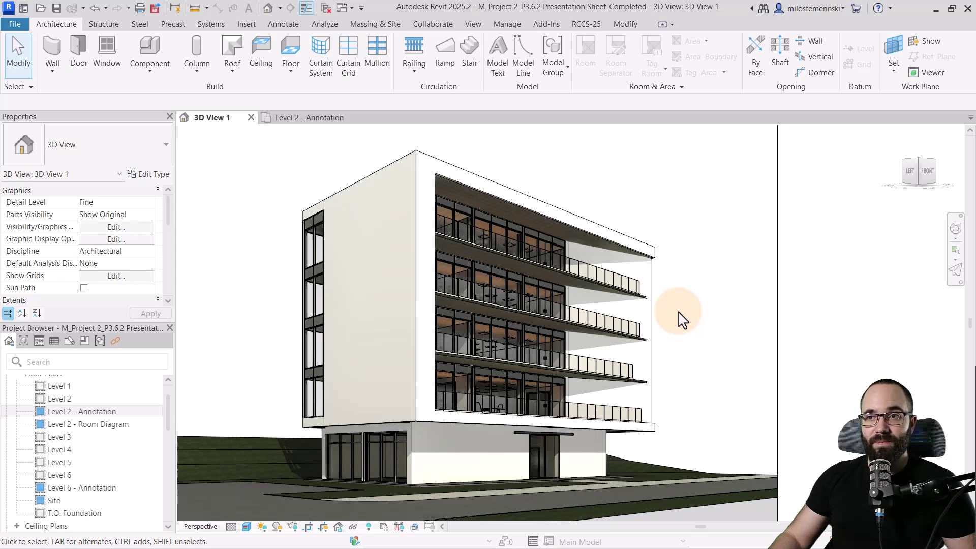
Open the Level 2 - Annotation plan and start the Camera tool from 3D View.
double_click(104, 416)
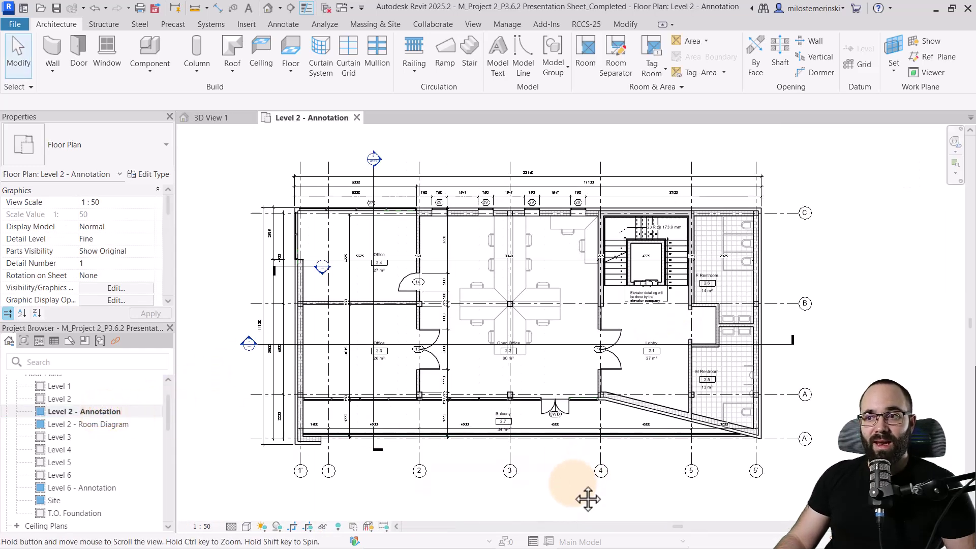
mouse_move(583, 498)
middle_mouse_down()
mouse_move(551, 494)
mouse_move(544, 482)
middle_mouse_up()
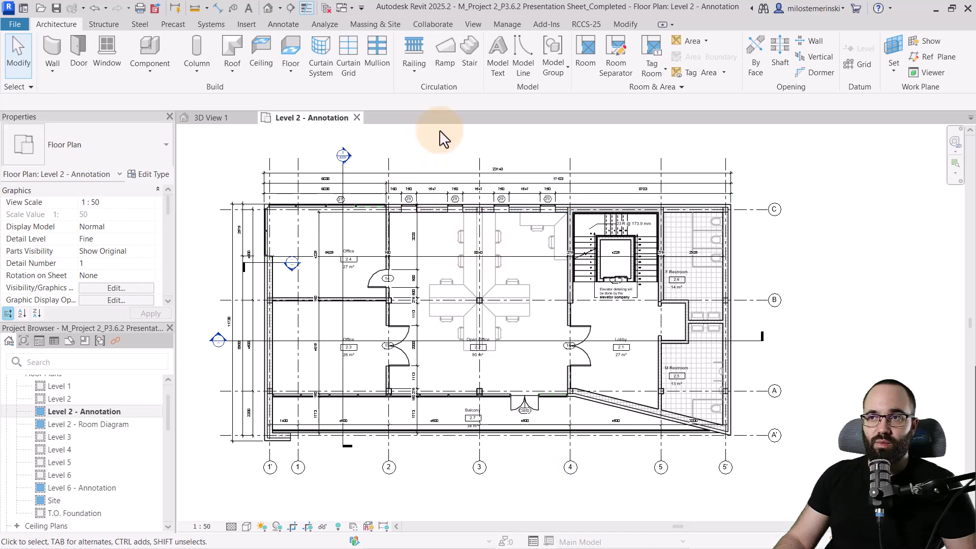
left_click(475, 24)
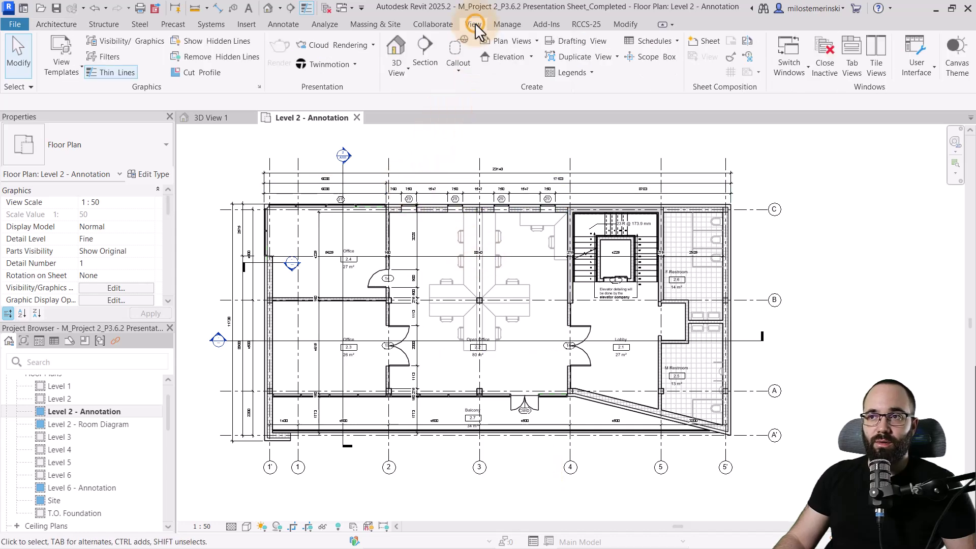
left_click(403, 76)
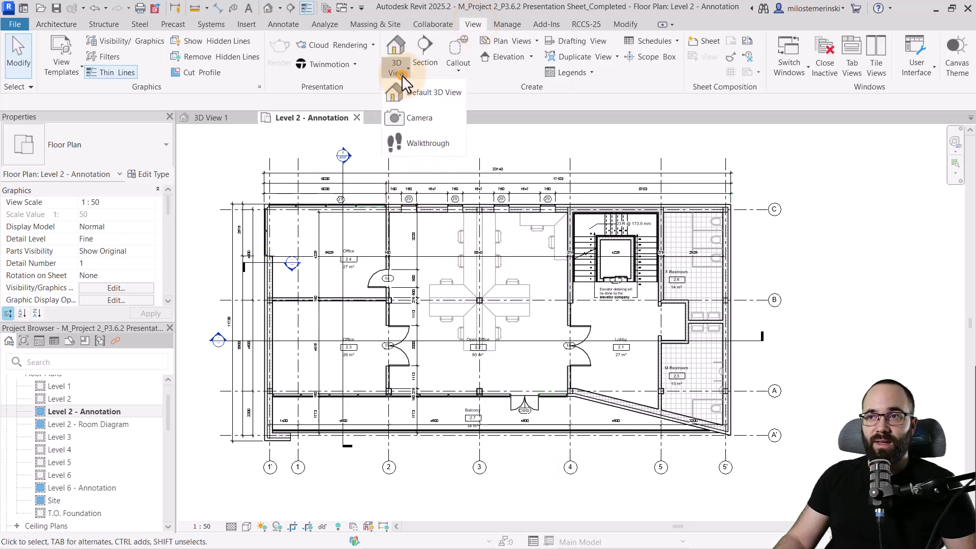
left_click(405, 121)
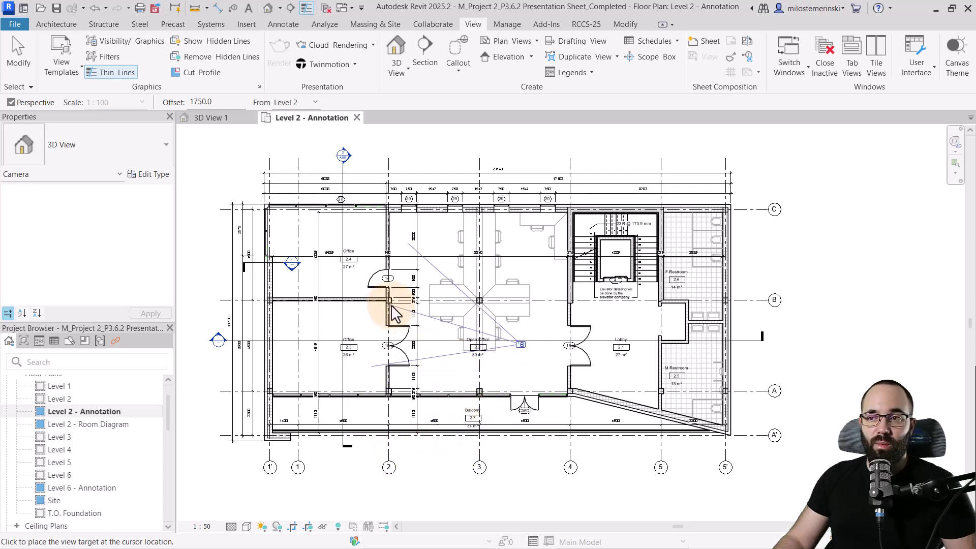
scroll(501, 301, "down", 1)
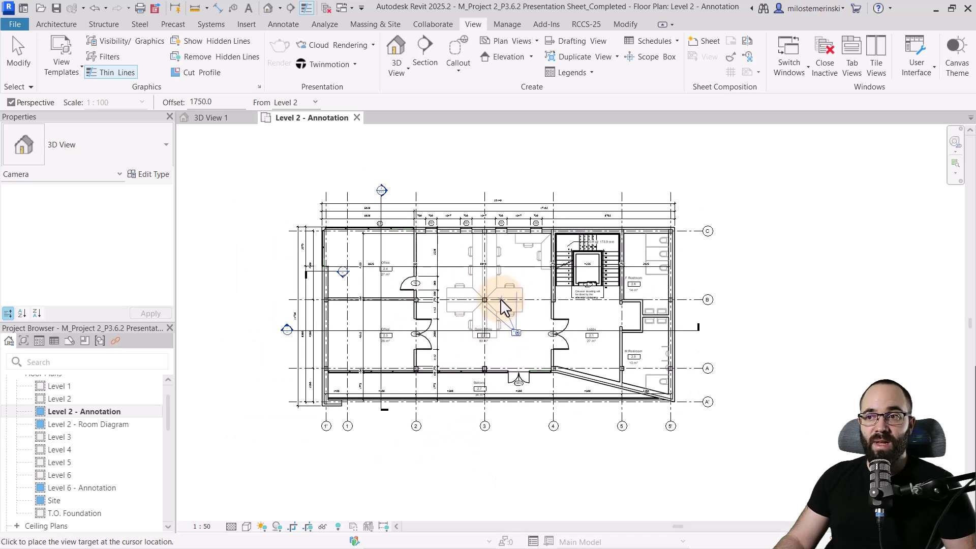
Set the camera target to open the perspective, pan it left, and use Fine detail.
left_click(438, 146)
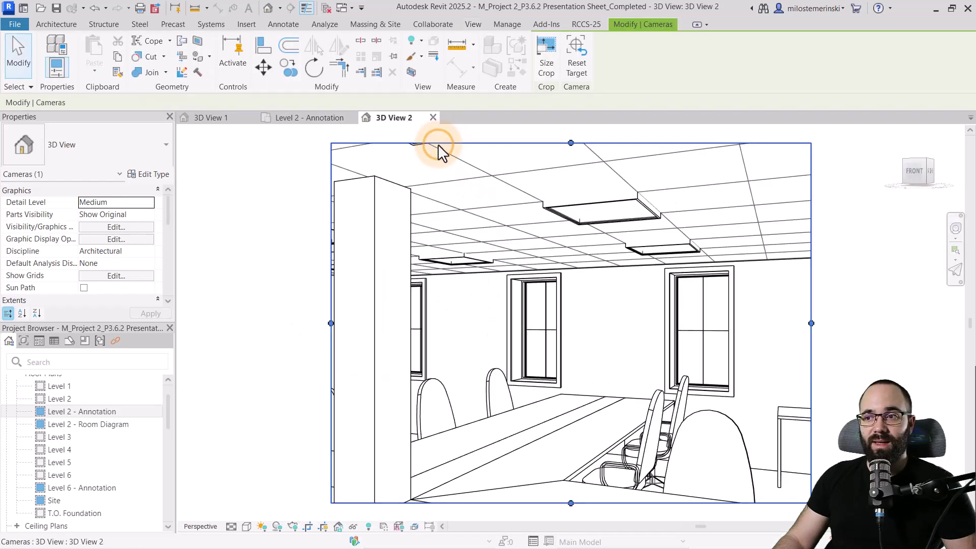
middle_click_drag(584, 338, 440, 328)
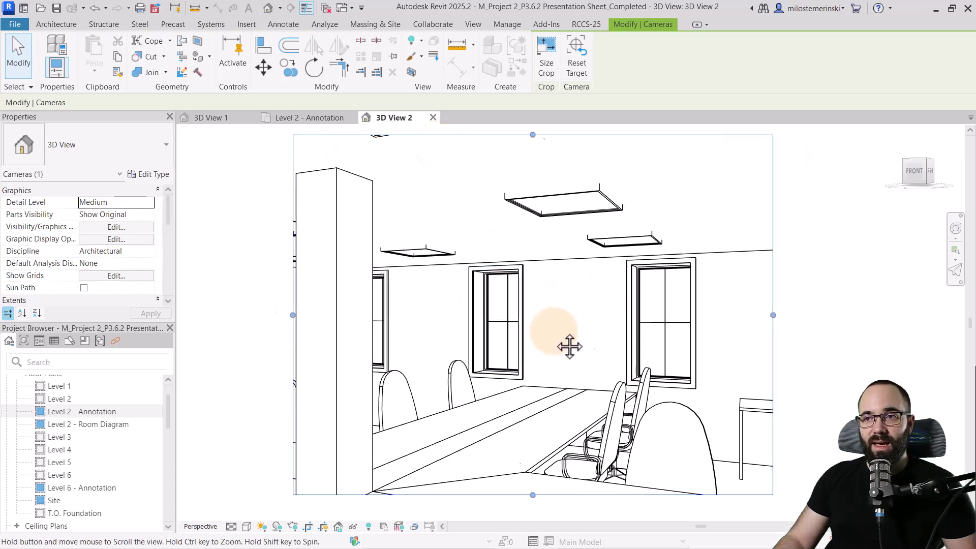
left_click(236, 528)
left_click(243, 516)
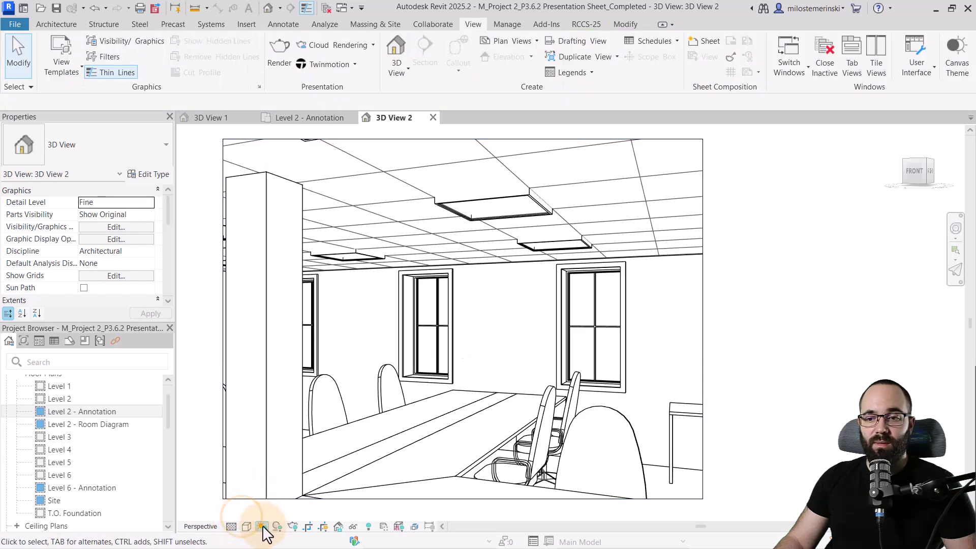
Try Shaded and Realistic display styles, then return the view to Hidden Line.
left_click(246, 526)
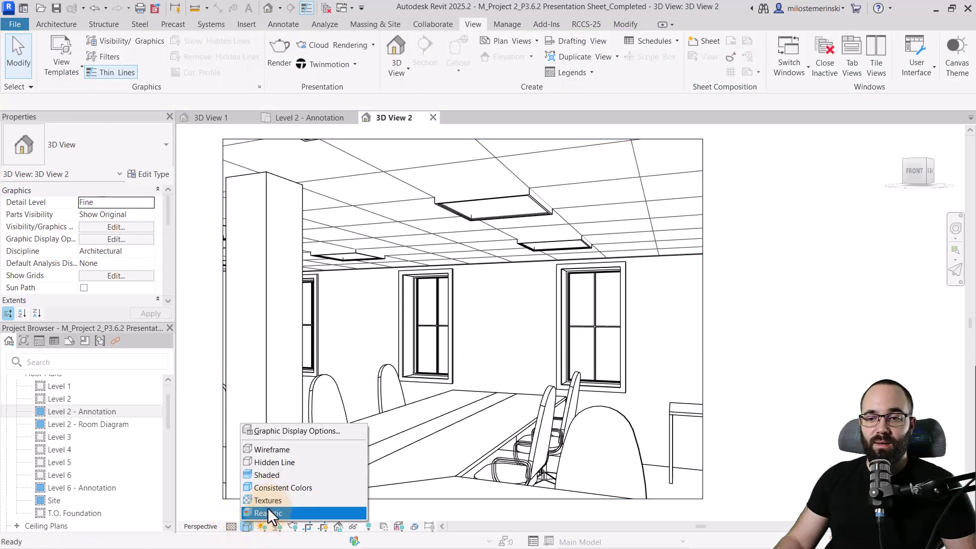
left_click(273, 475)
left_click(250, 514)
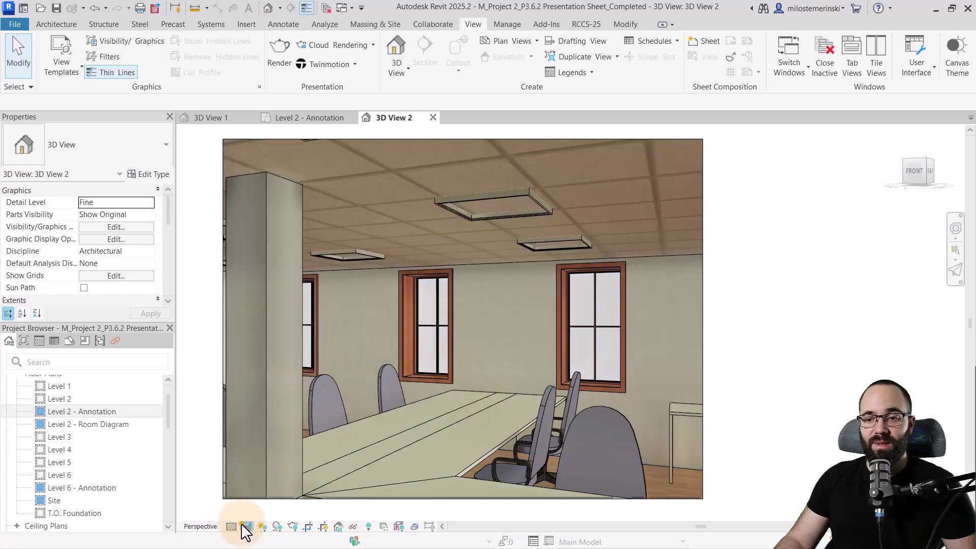
left_click(246, 527)
left_click(275, 461)
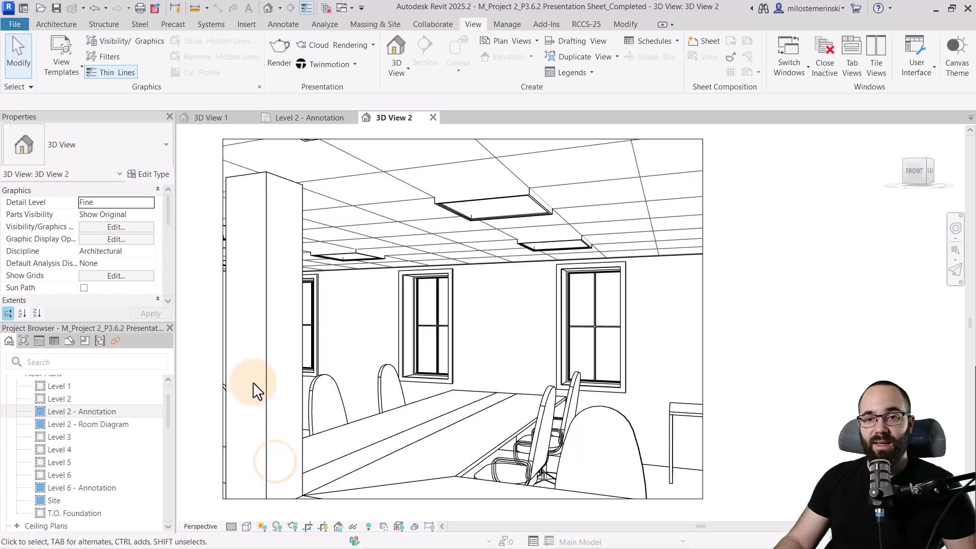
left_click(247, 526)
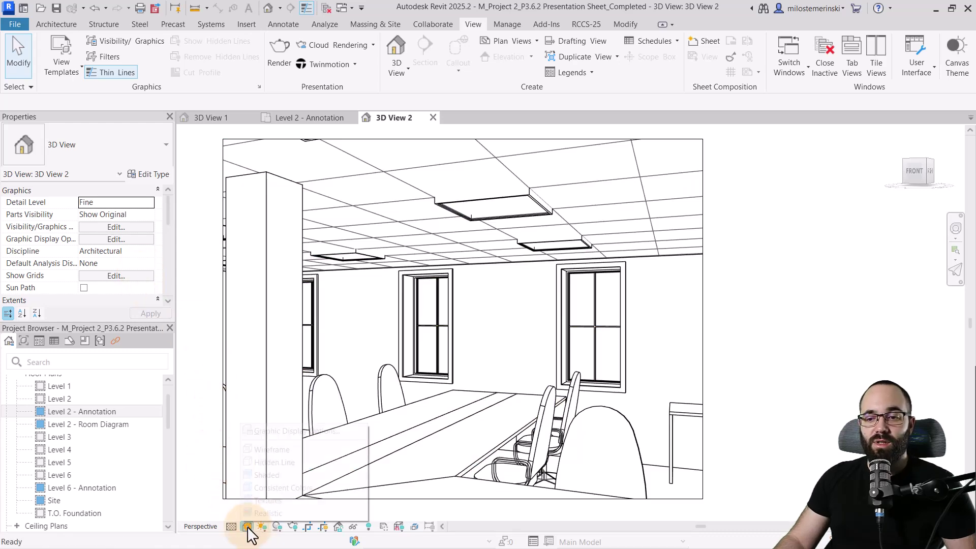
Enable ambient shadows in Graphic Display Options, leaving cast shadows off.
left_click(276, 430)
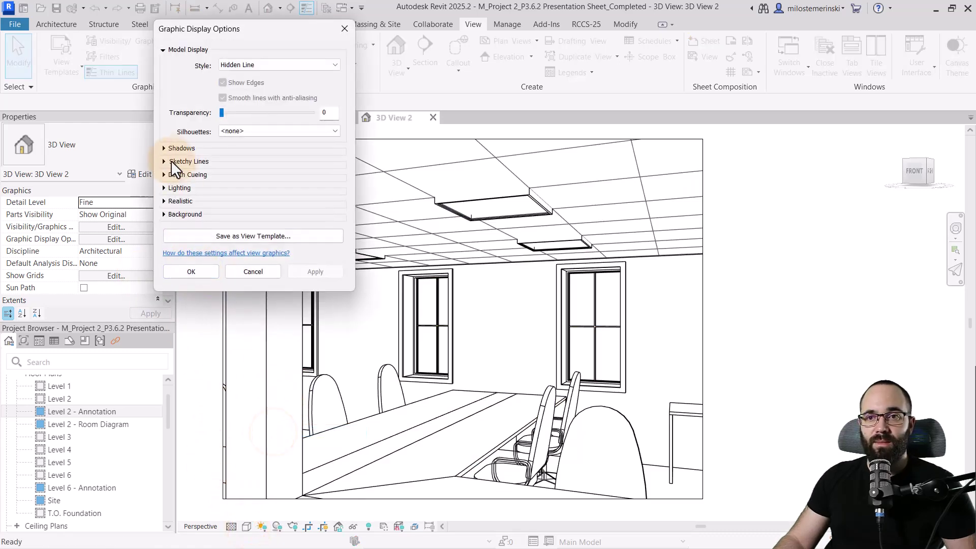
left_click(168, 149)
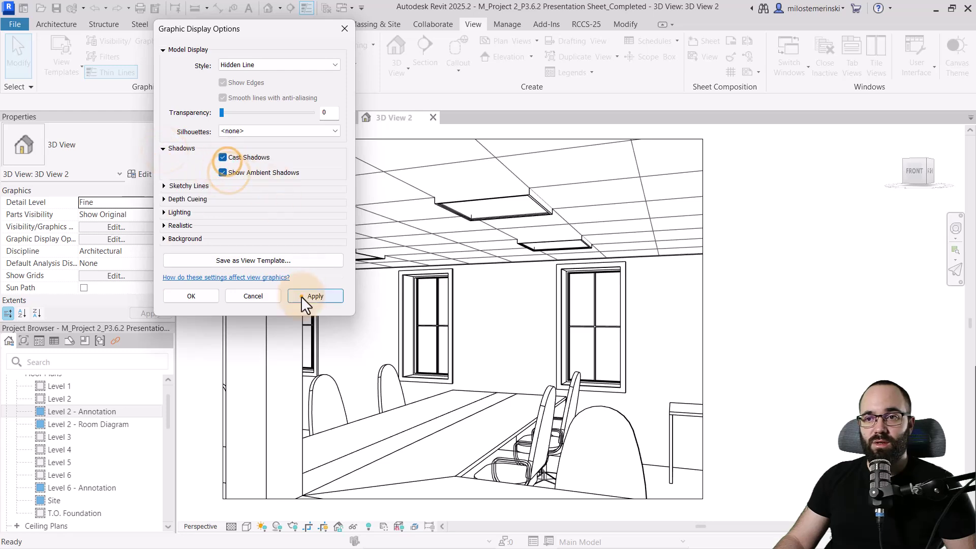
left_click(301, 296)
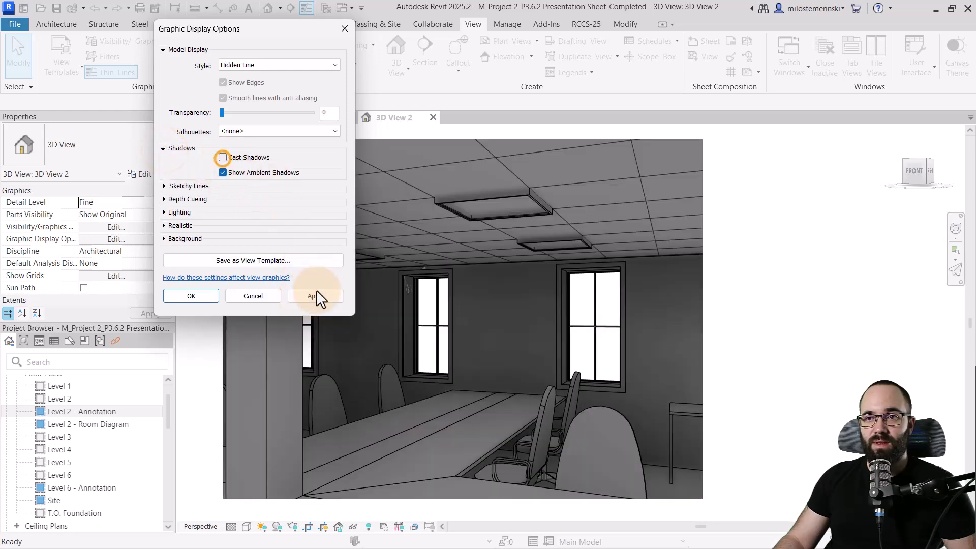
left_click(316, 296)
left_click(191, 296)
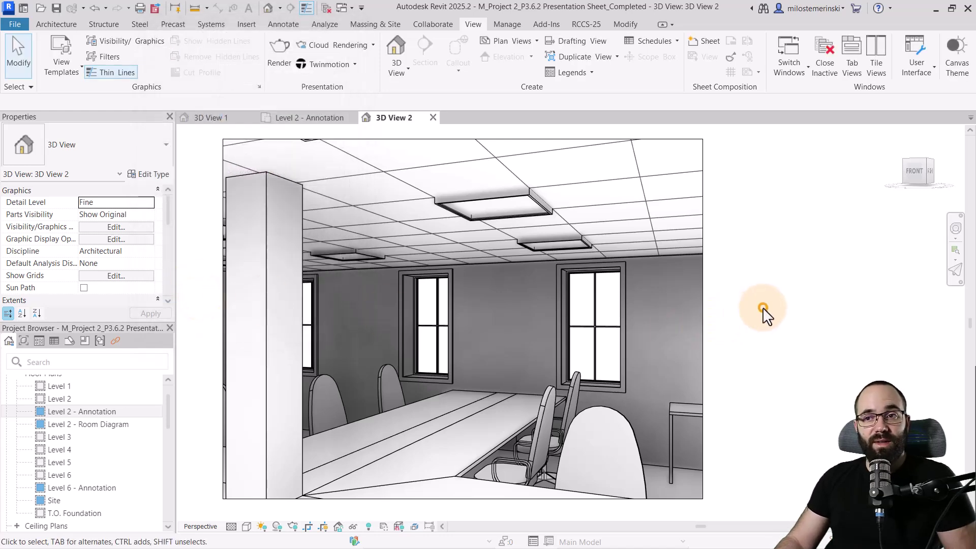
Use the navigation wheel's Look tool to turn the camera left toward the room and windows.
left_click(958, 238)
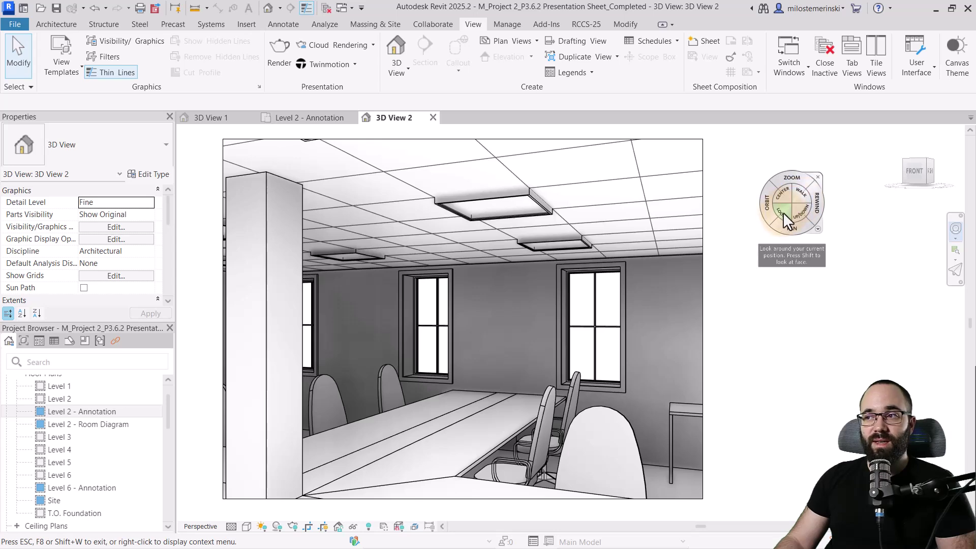
scroll(416, 347, "up", 2)
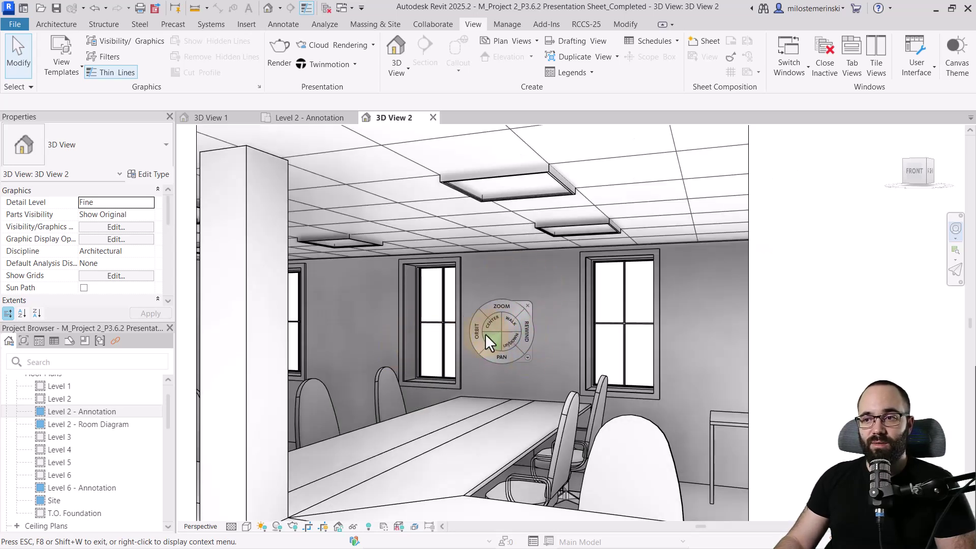
left_click(494, 338)
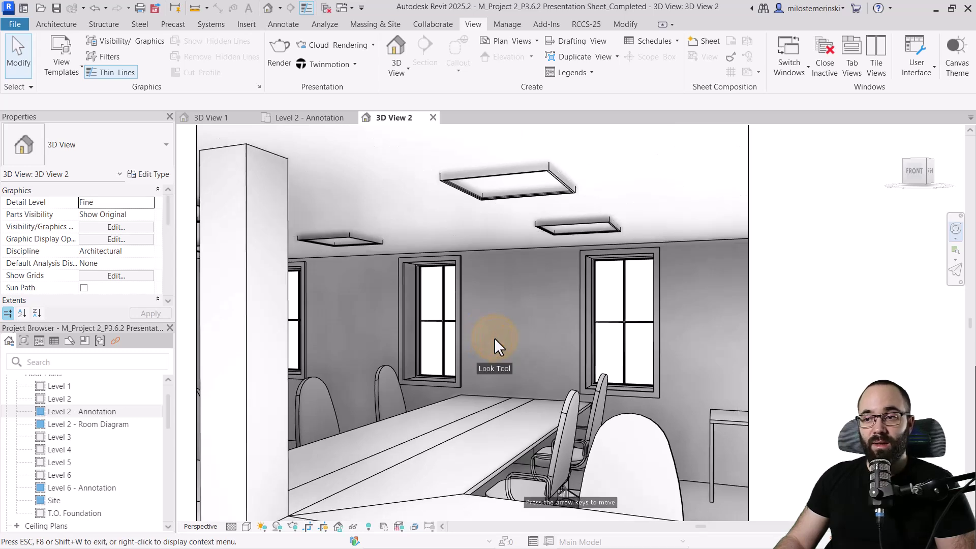
left_click_drag(494, 337, 244, 382)
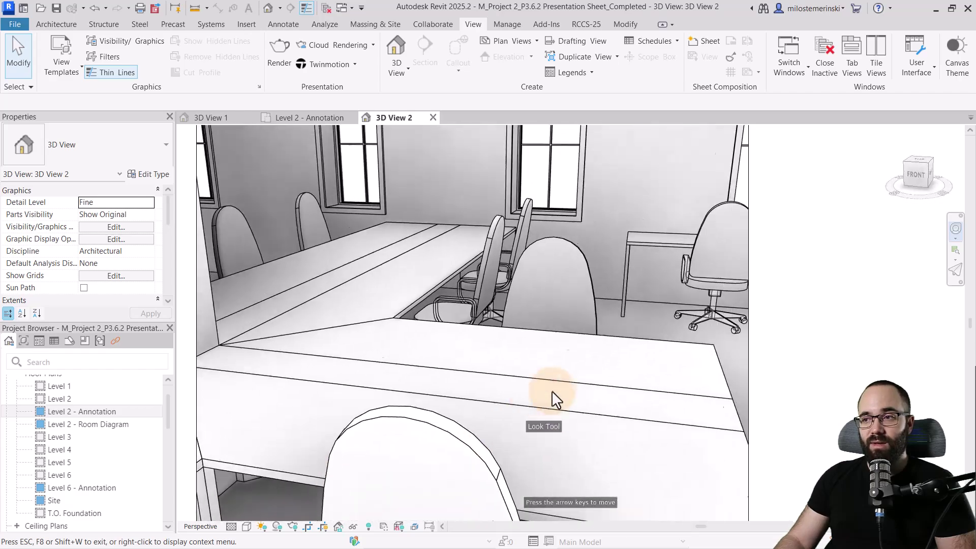
mouse_move(245, 381)
left_mouse_down()
mouse_move(765, 356)
mouse_move(199, 352)
mouse_move(251, 376)
mouse_move(235, 373)
mouse_move(253, 368)
left_mouse_up()
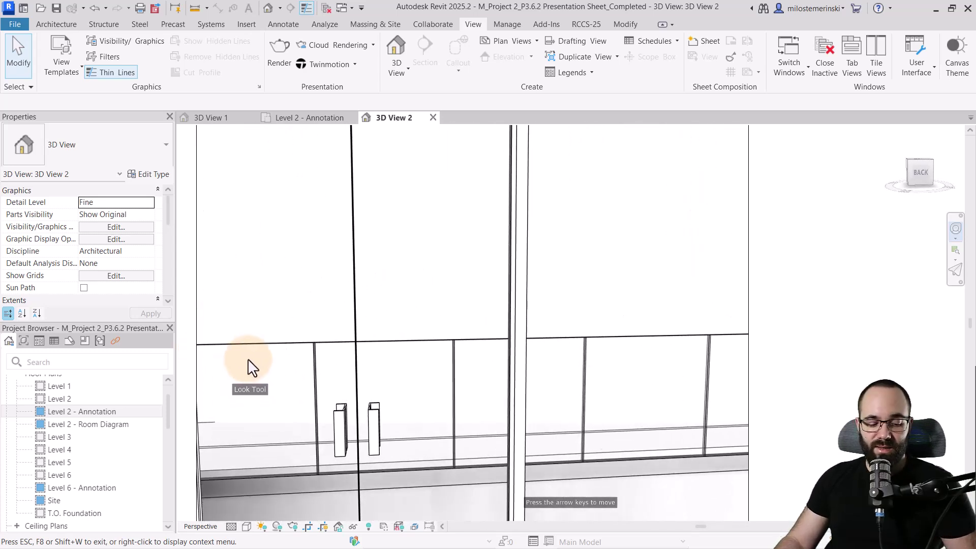
Walk and turn the camera past the column and desks until it faces the elevator.
key("s")
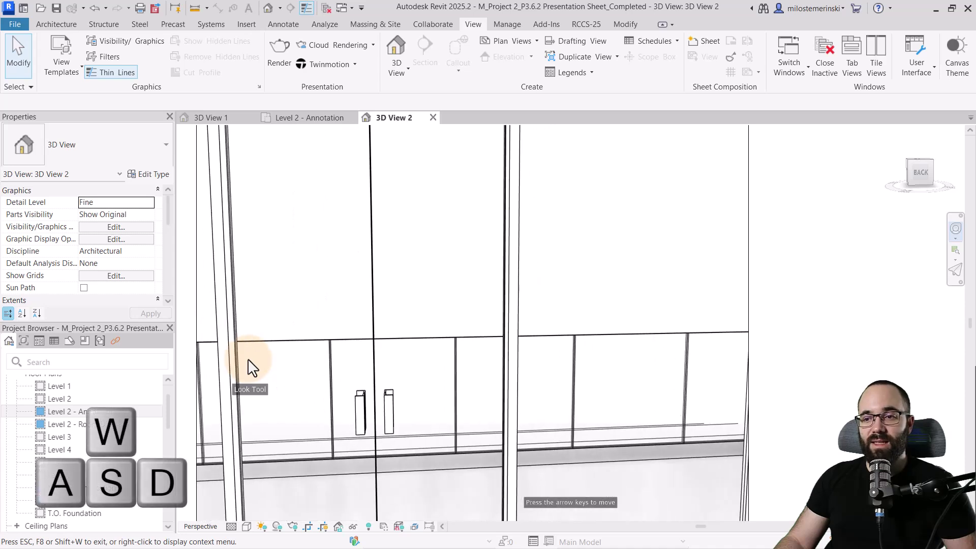
key("d")
key("a")
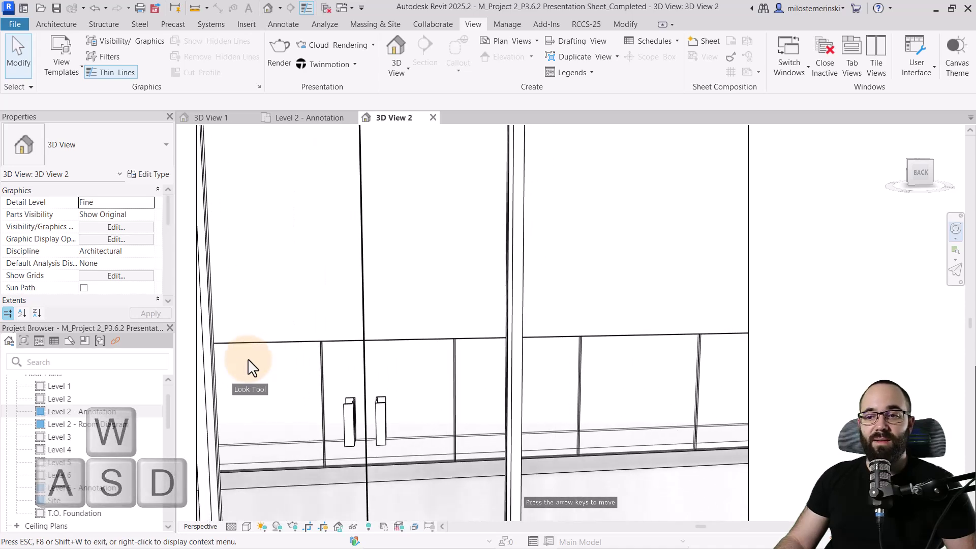
left_click_drag(251, 368, 266, 362)
key("a")
key("d")
key("a")
mouse_move(264, 354)
left_mouse_down()
mouse_move(337, 366)
mouse_move(364, 348)
mouse_move(518, 352)
mouse_move(179, 365)
mouse_move(396, 355)
mouse_move(847, 377)
mouse_move(236, 371)
mouse_move(556, 374)
mouse_move(517, 429)
mouse_move(497, 396)
mouse_move(508, 383)
mouse_move(512, 390)
mouse_move(407, 343)
mouse_move(338, 343)
mouse_move(757, 360)
mouse_move(514, 355)
mouse_move(883, 355)
mouse_move(674, 364)
mouse_move(889, 363)
mouse_move(842, 352)
left_mouse_up()
key("s")
key("Down")
key("Down")
key("Down")
key("Down")
key("Down")
key("Down")
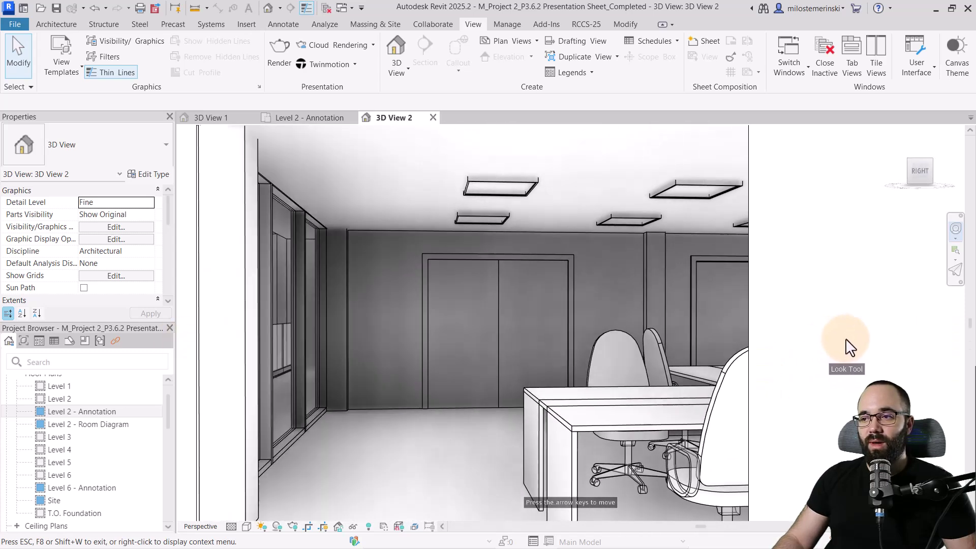
Walk the camera through the office toward the double doors, then back toward the railing.
mouse_move(850, 346)
left_mouse_down()
mouse_move(305, 348)
mouse_move(464, 348)
left_mouse_up()
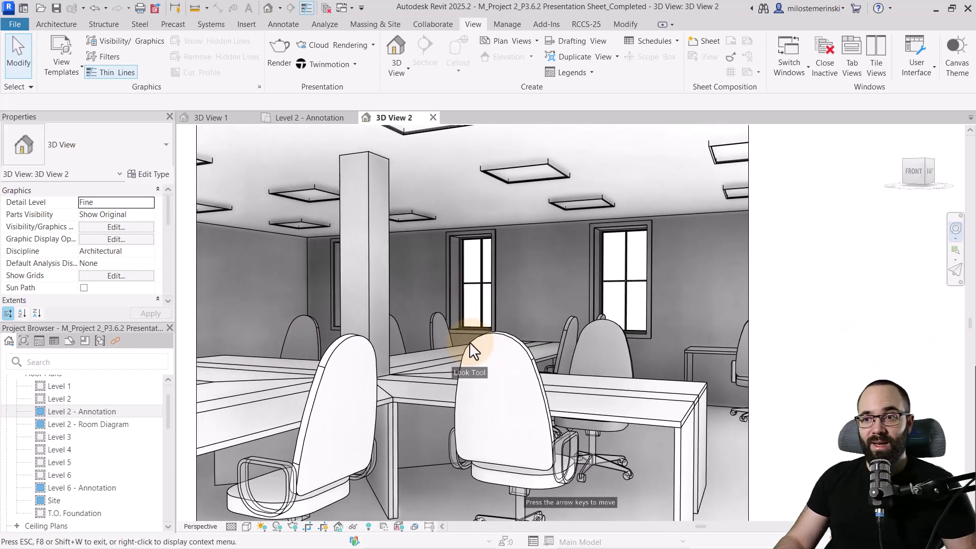
key("Up")
left_click_drag(489, 338, 255, 348)
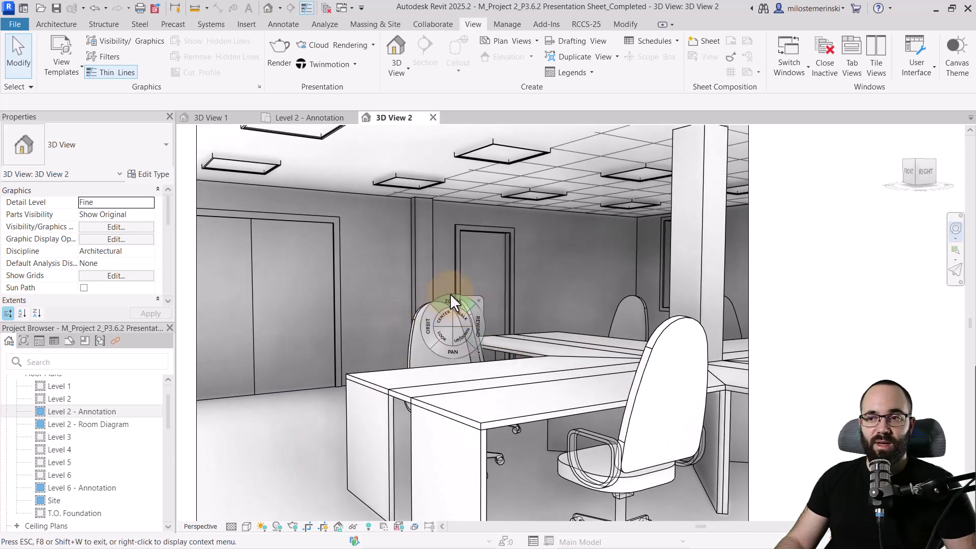
left_click_drag(444, 334, 297, 326)
key("Up")
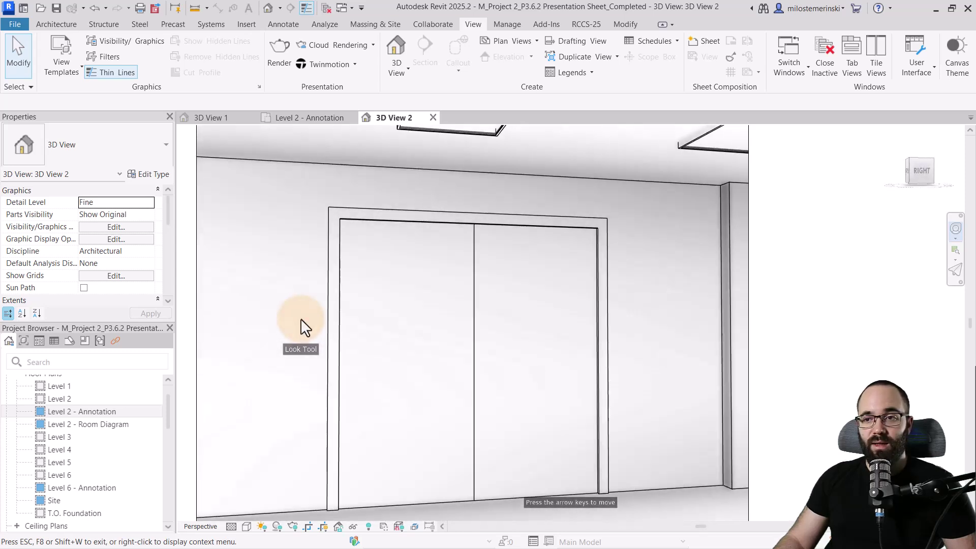
key("Down")
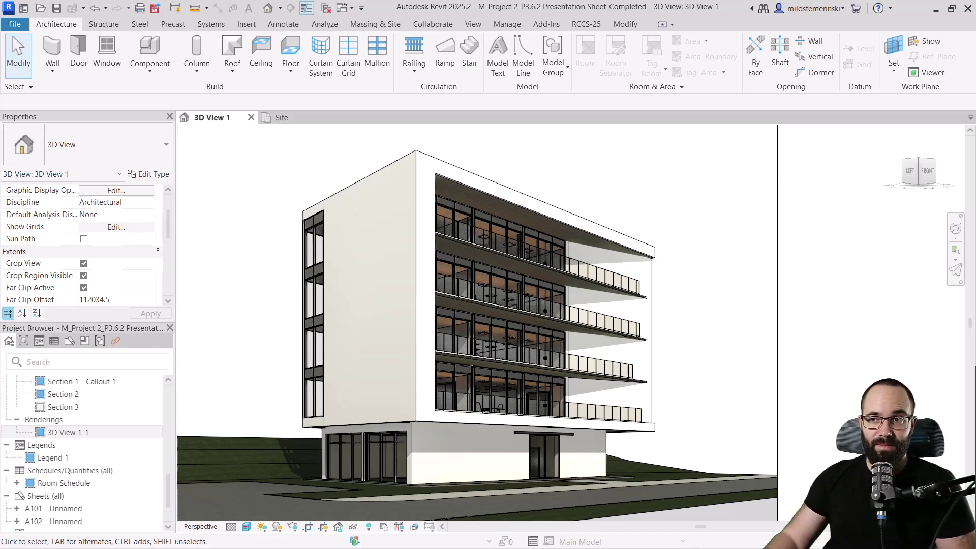
Open the Site plan and start the Walkthrough tool.
left_click(277, 118)
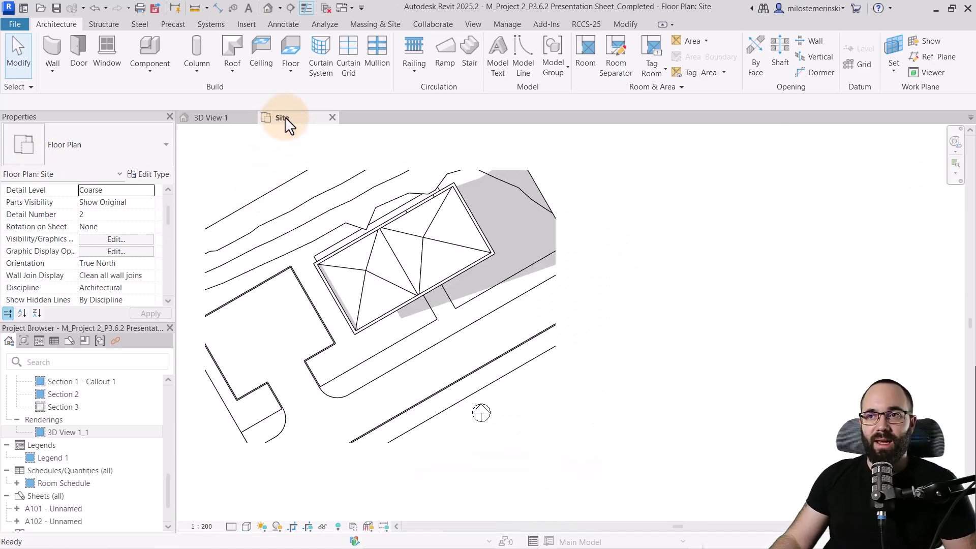
left_click(467, 26)
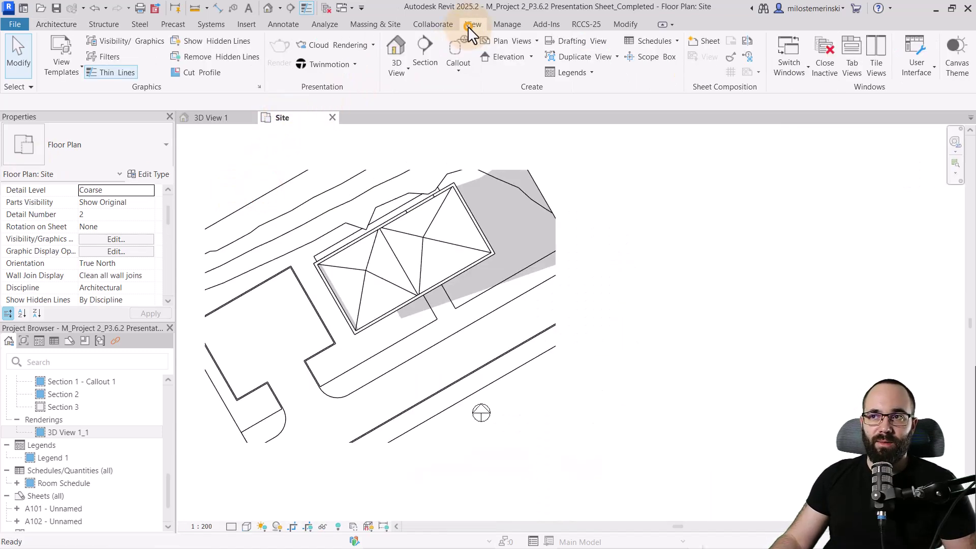
left_click(394, 73)
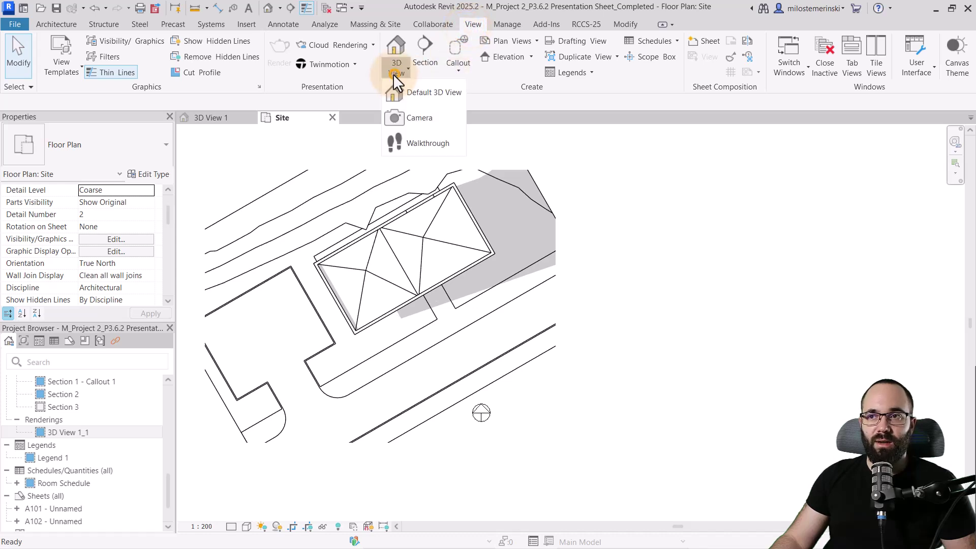
left_click(417, 146)
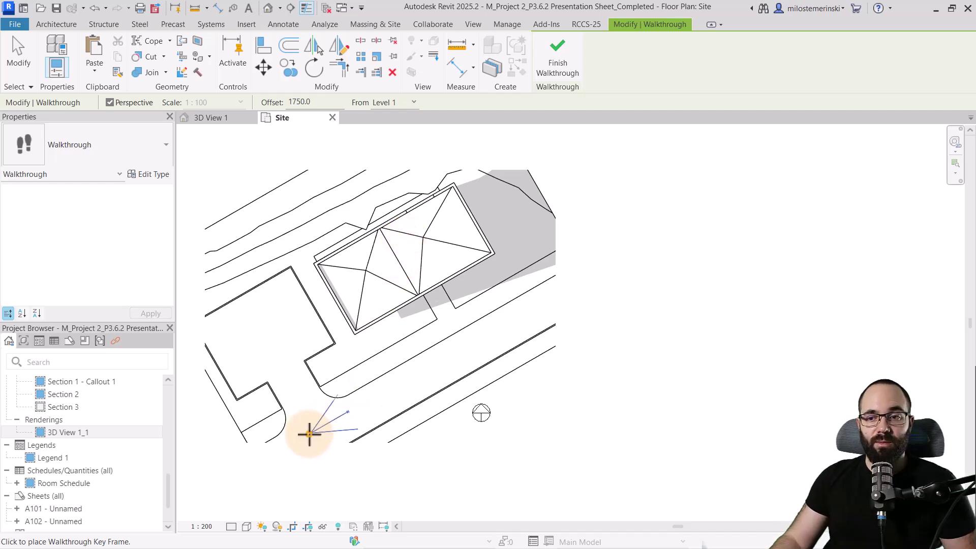
Place five key frames from the site's lower-left along the road past the building, and finish.
left_click(309, 435)
left_click(396, 389)
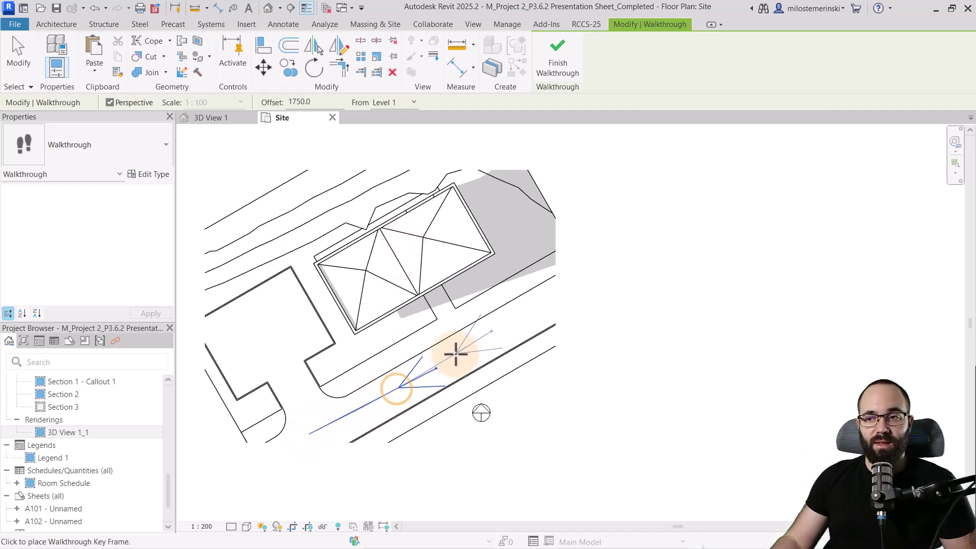
left_click(454, 346)
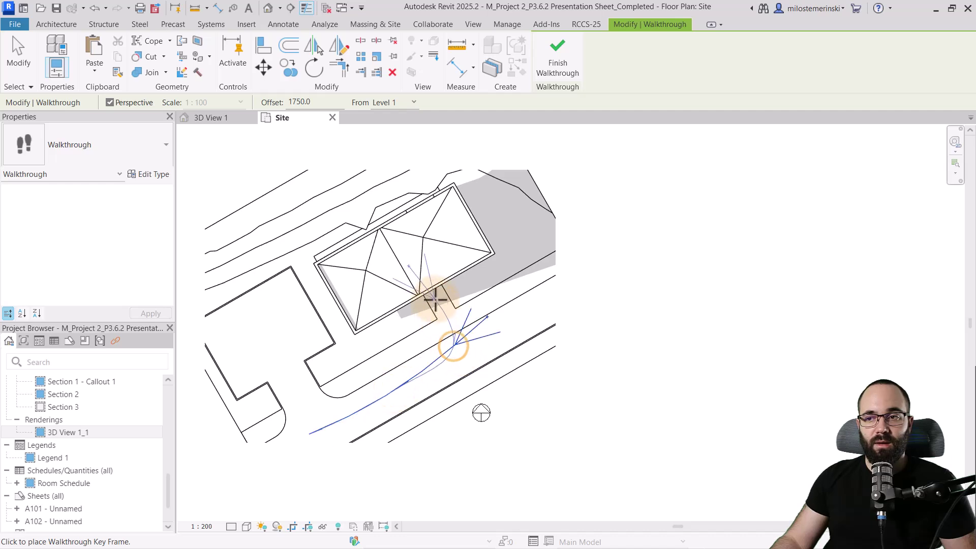
left_click(437, 300)
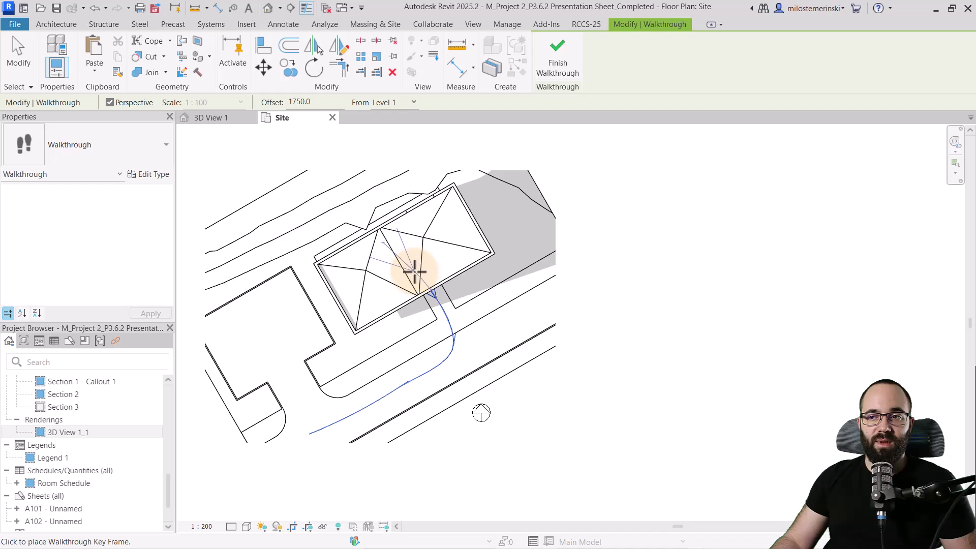
left_click(415, 271)
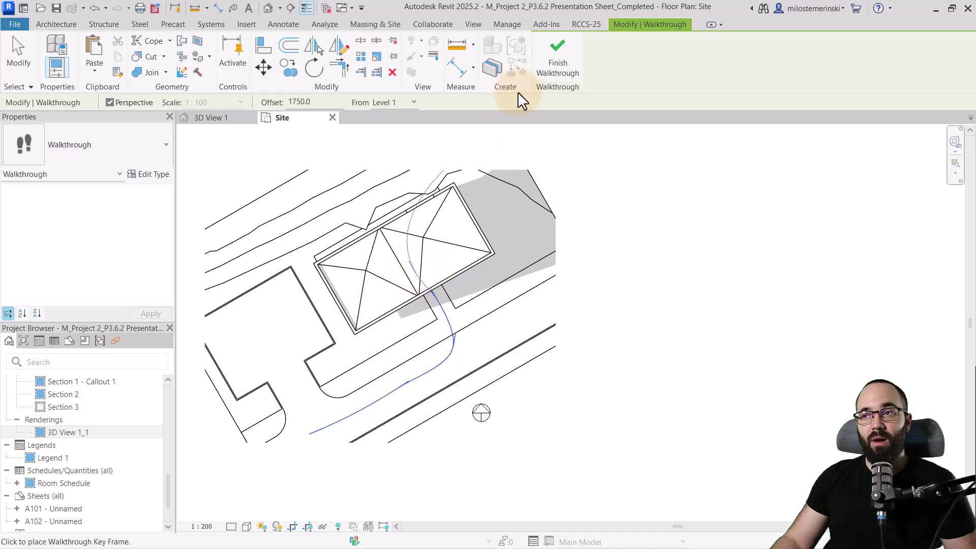
left_click(562, 68)
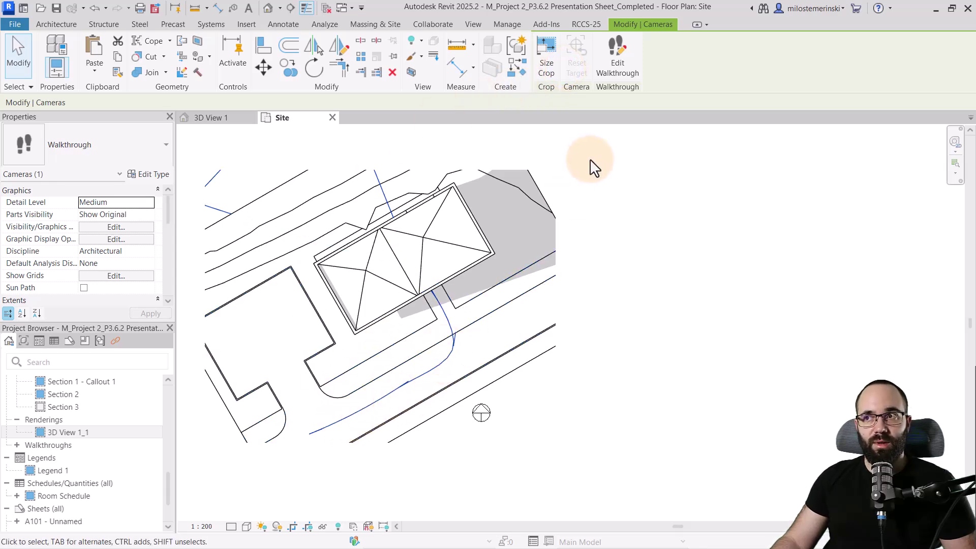
Open Walkthrough 1 from the Project Browser's Walkthroughs group.
left_click(619, 71)
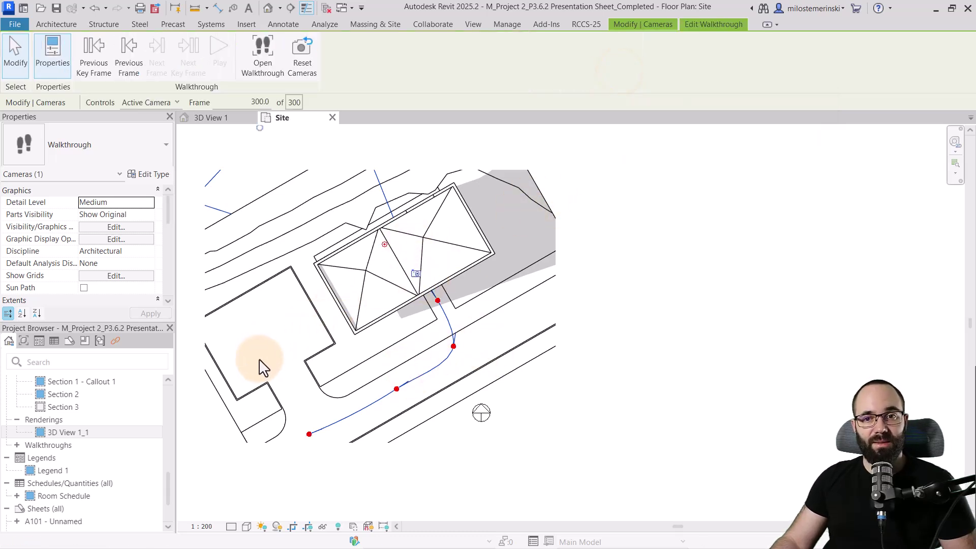
scroll(107, 419, "down", 2)
scroll(100, 417, "up", 3)
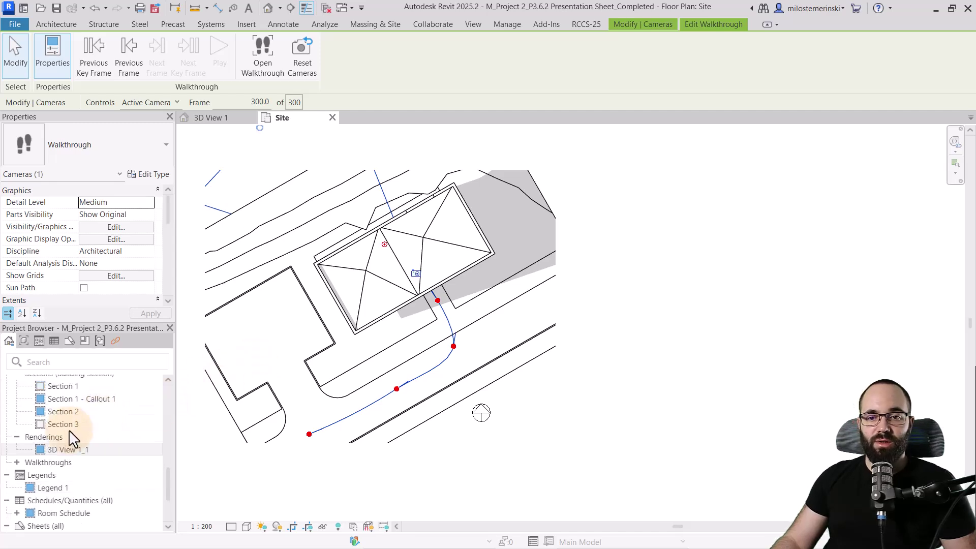
left_click(23, 463)
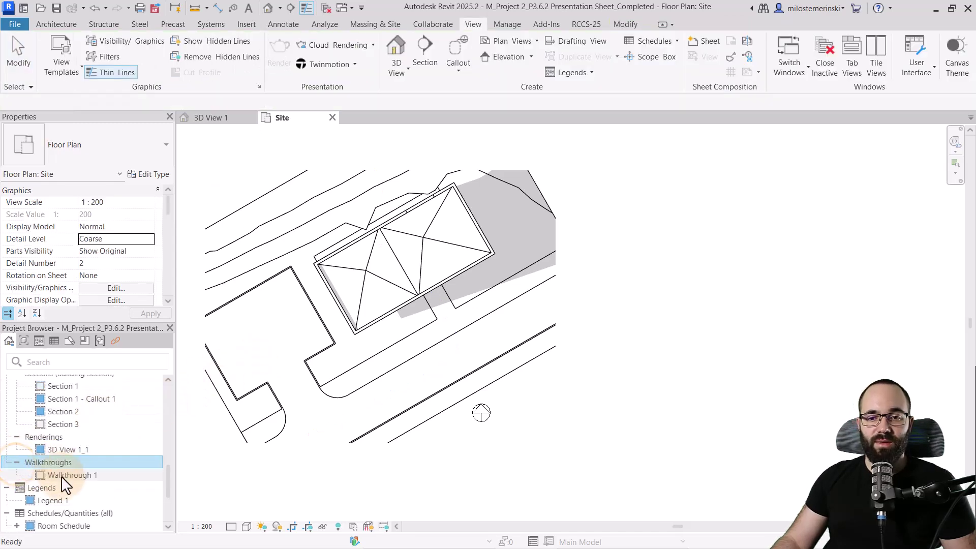
double_click(61, 475)
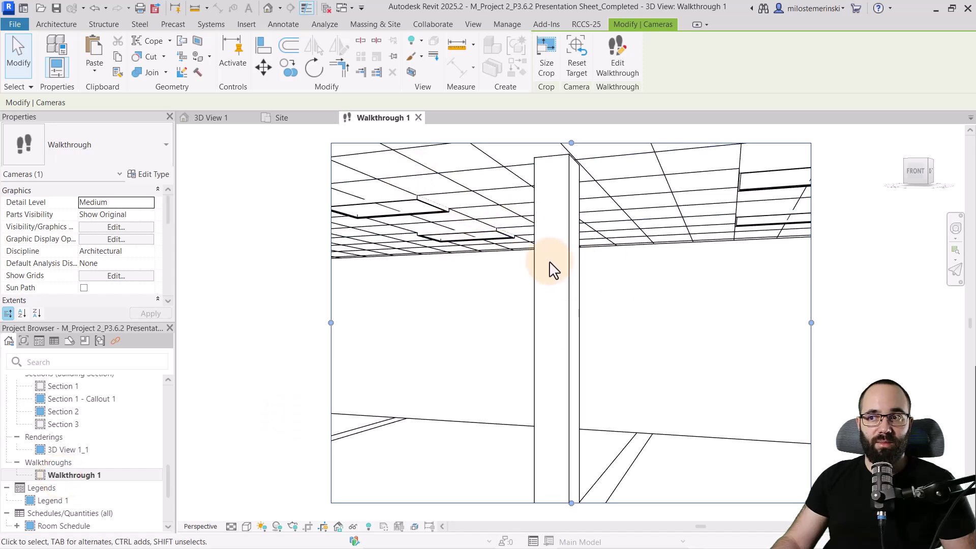
Dock the Walkthrough 1 view beside the Site plan and pan its frame into the pane.
left_click_drag(376, 115, 901, 242)
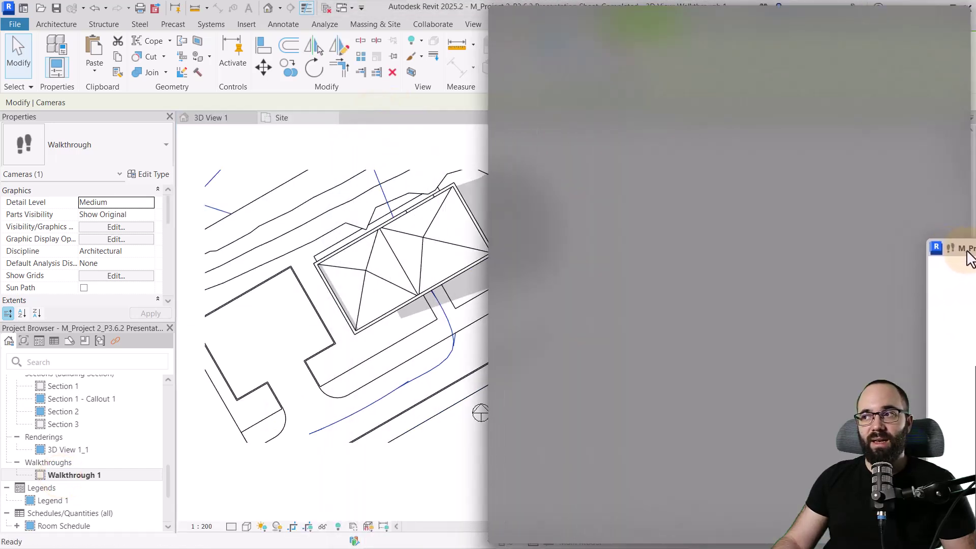
left_click_drag(901, 242, 928, 258)
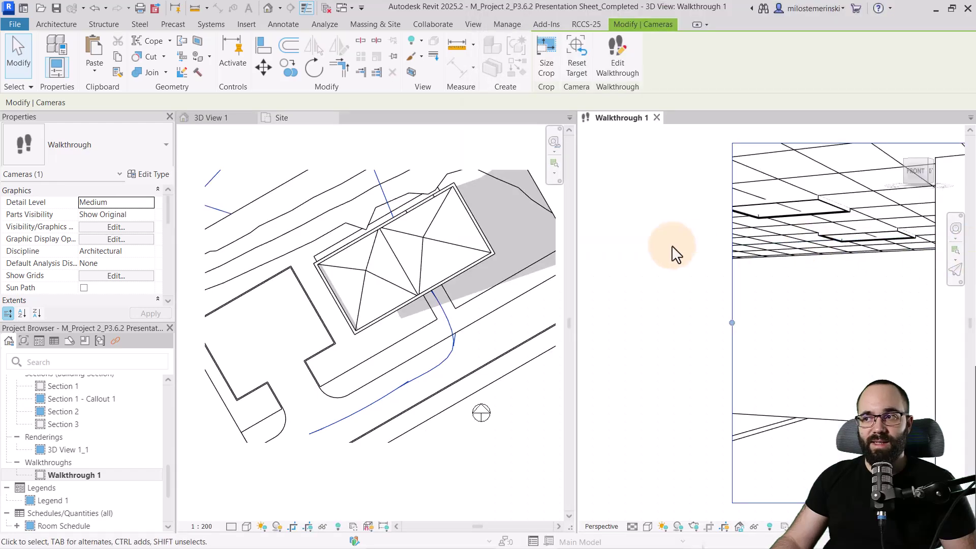
scroll(823, 297, "down", 3)
middle_click_drag(823, 298, 891, 291)
scroll(882, 278, "up", 1)
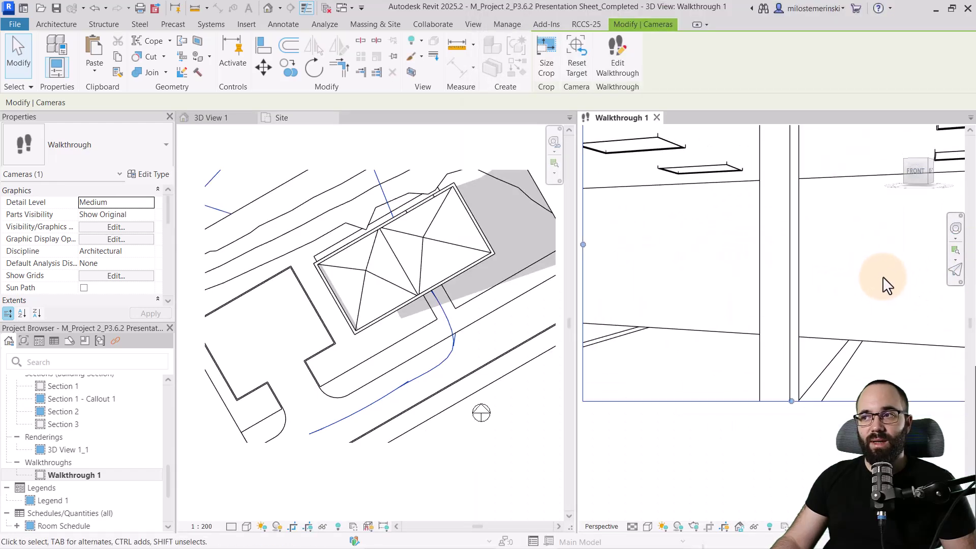
middle_click_drag(865, 322, 863, 316)
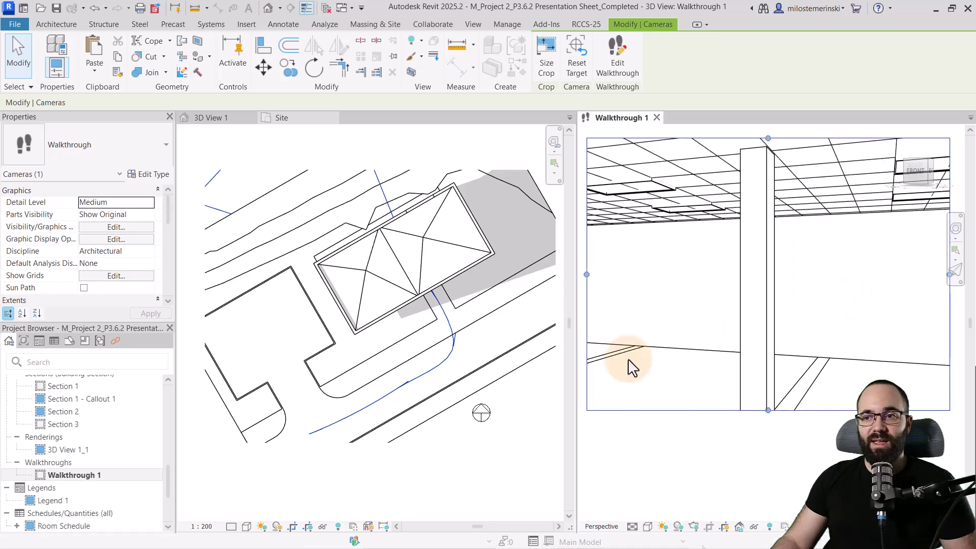
left_click(665, 431)
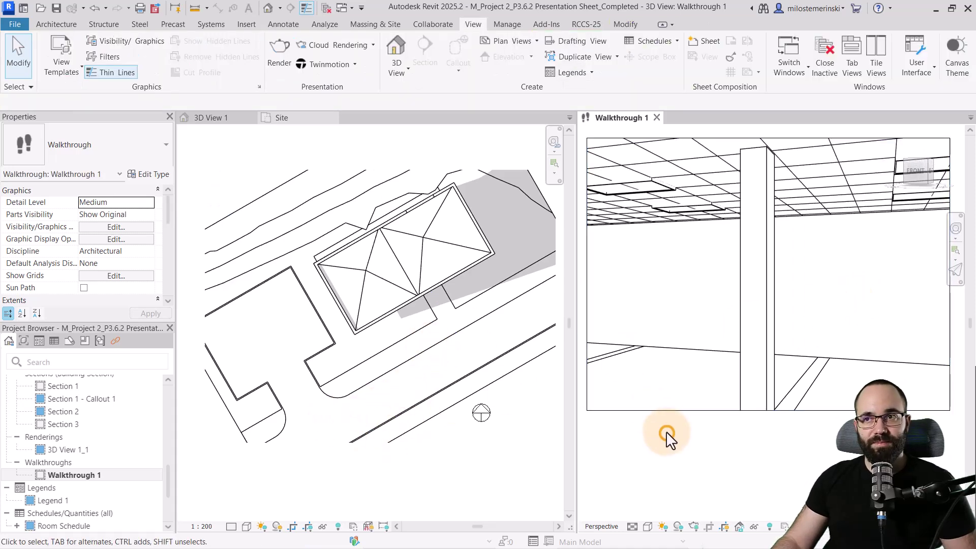
Enter Edit Walkthrough and step back through the key frames to frame 1 of 300.
left_click(627, 410)
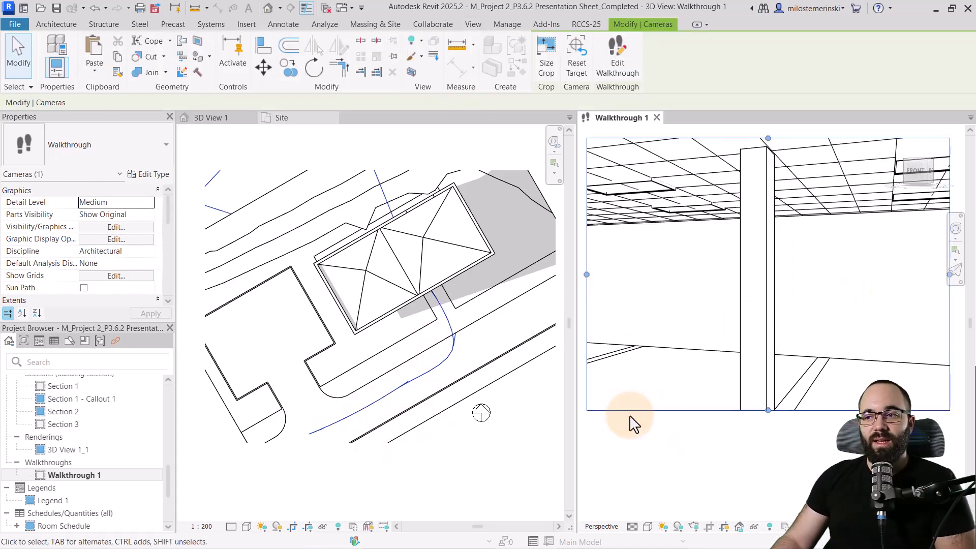
middle_click_drag(627, 412, 648, 447)
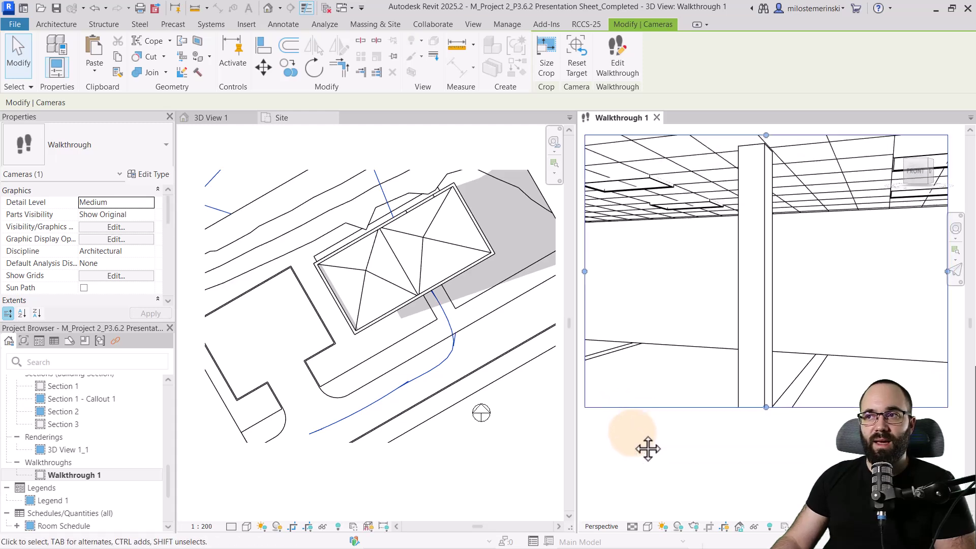
left_click(621, 66)
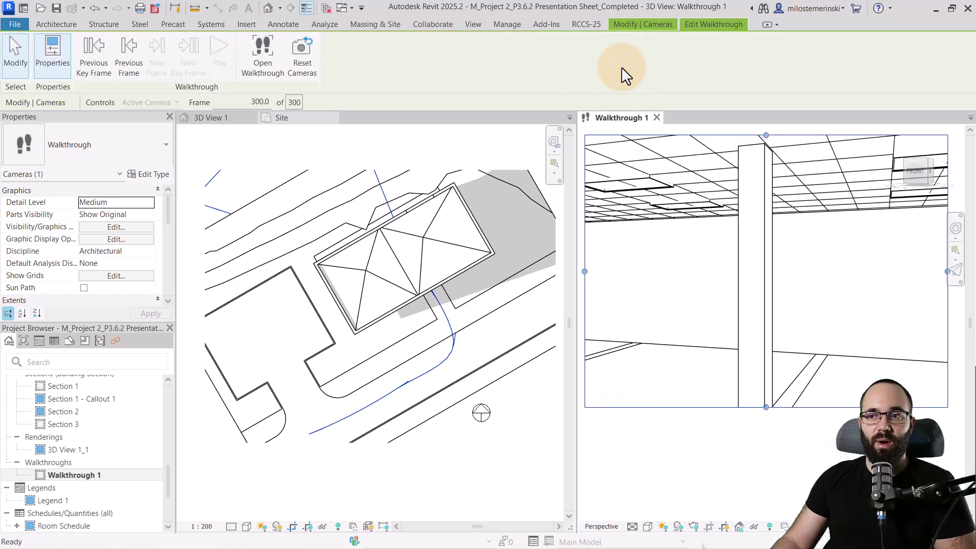
left_click(90, 75)
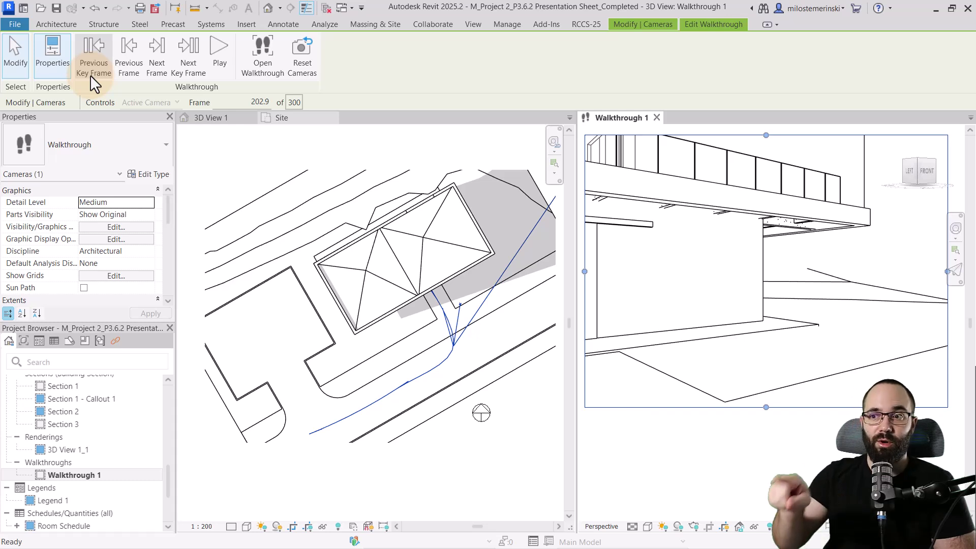
left_click(91, 75)
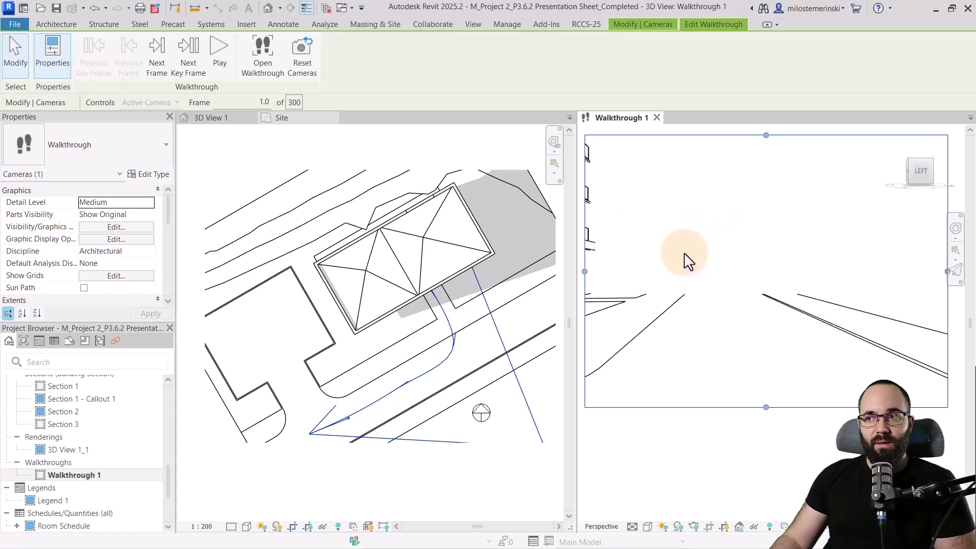
scroll(100, 259, "down", 2)
scroll(104, 260, "down", 2)
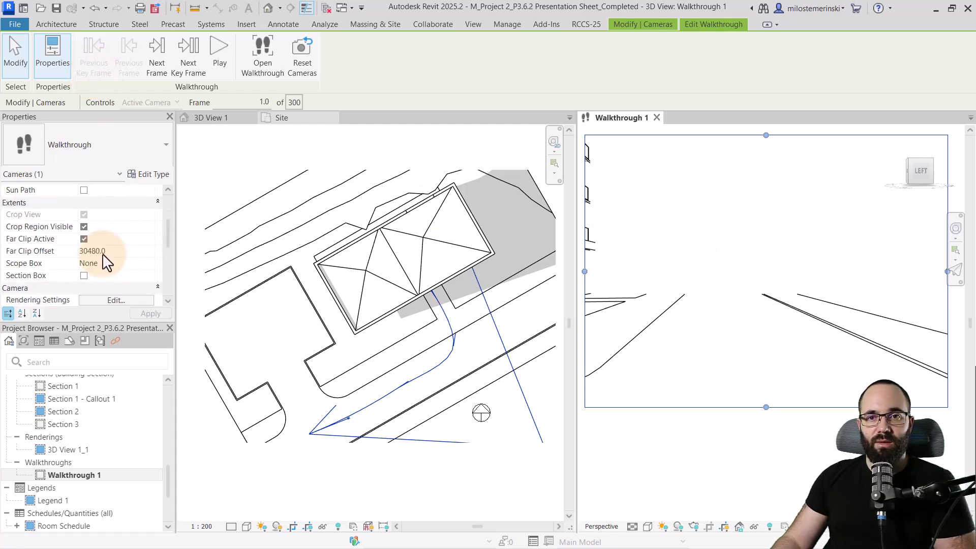
Turn off Far Clip Active, then reselect the walkthrough camera and resume editing it.
left_click(84, 239)
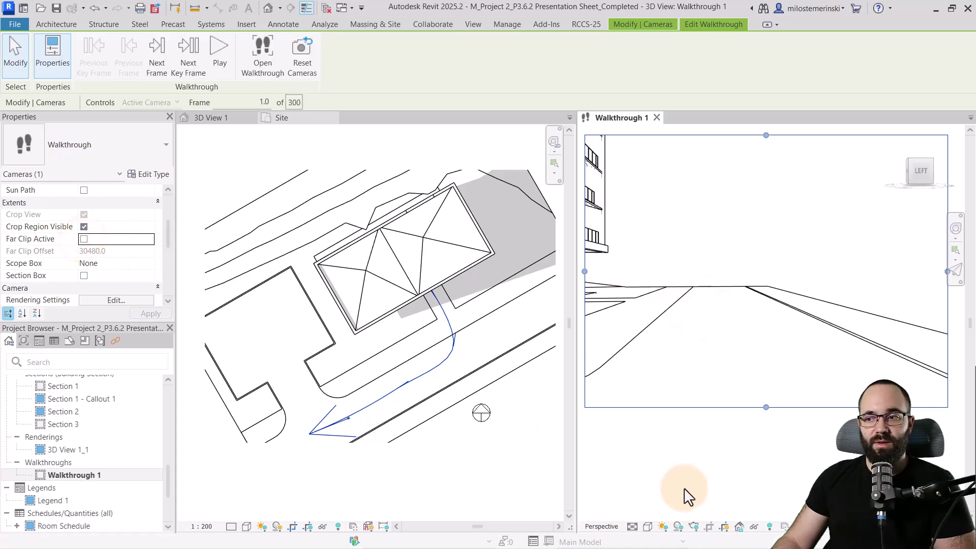
left_click(632, 526)
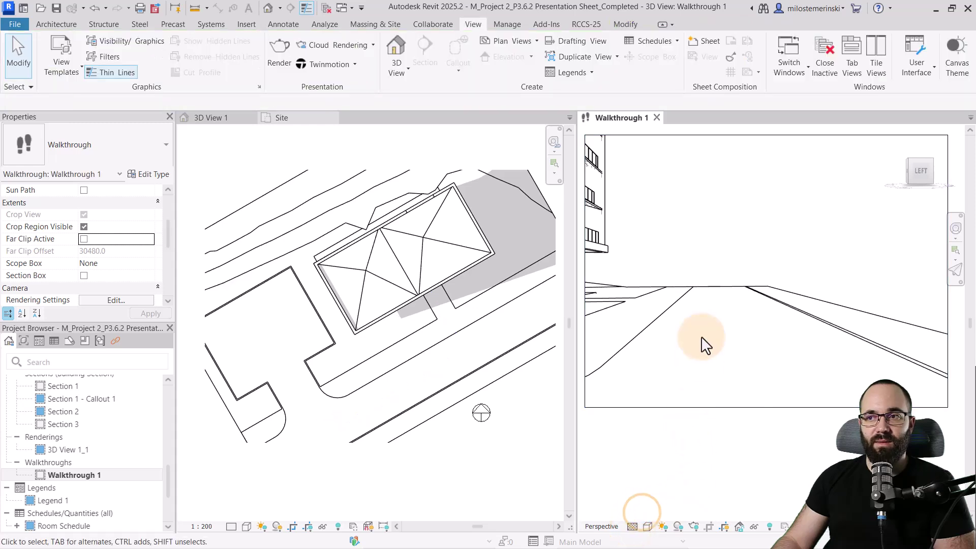
left_click(669, 407)
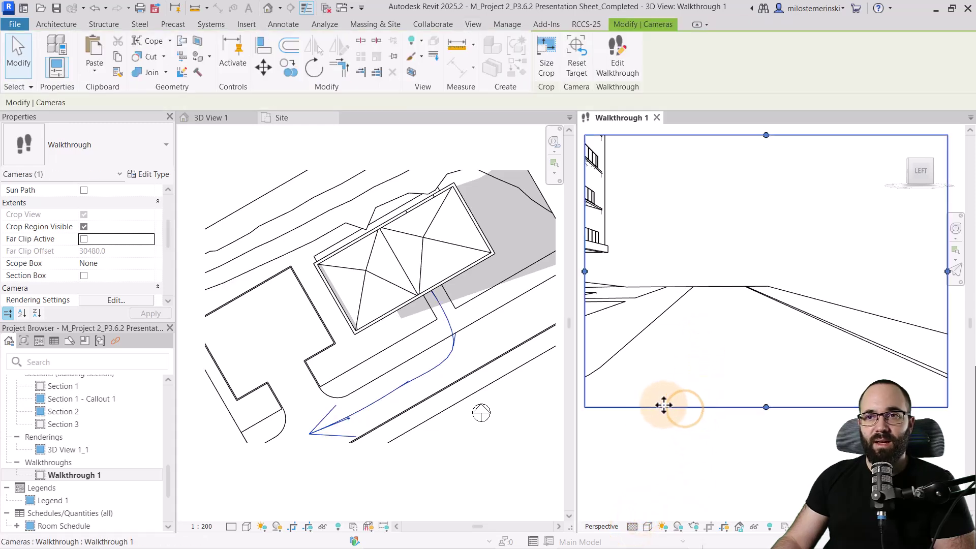
left_click(625, 75)
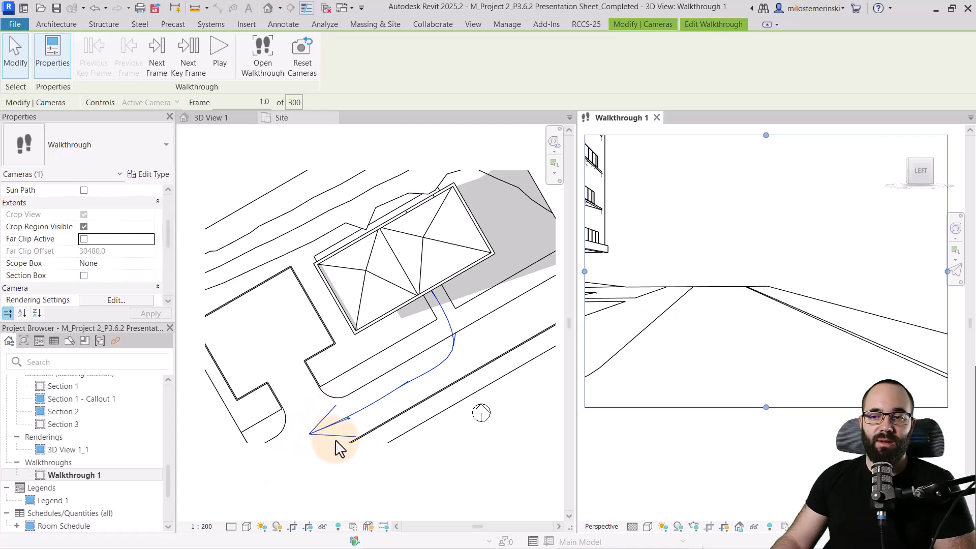
Turn the camera toward the building facade on the first key frames with the navigation wheel.
left_click(956, 232)
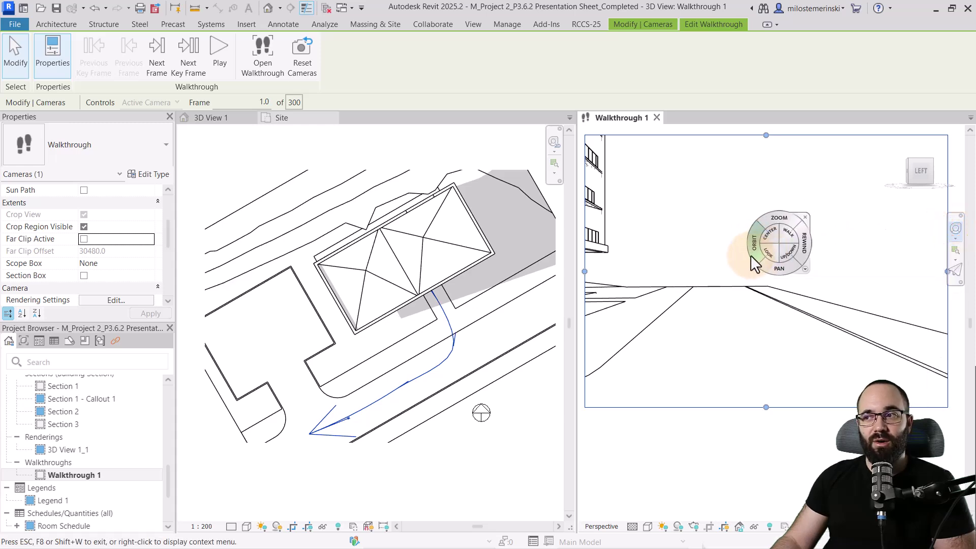
left_click_drag(741, 265, 631, 242)
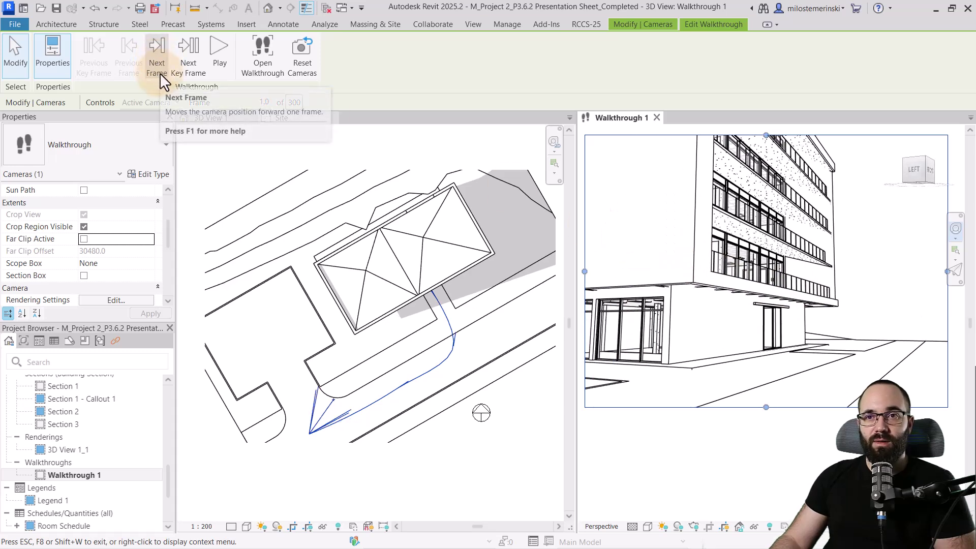
left_click(183, 71)
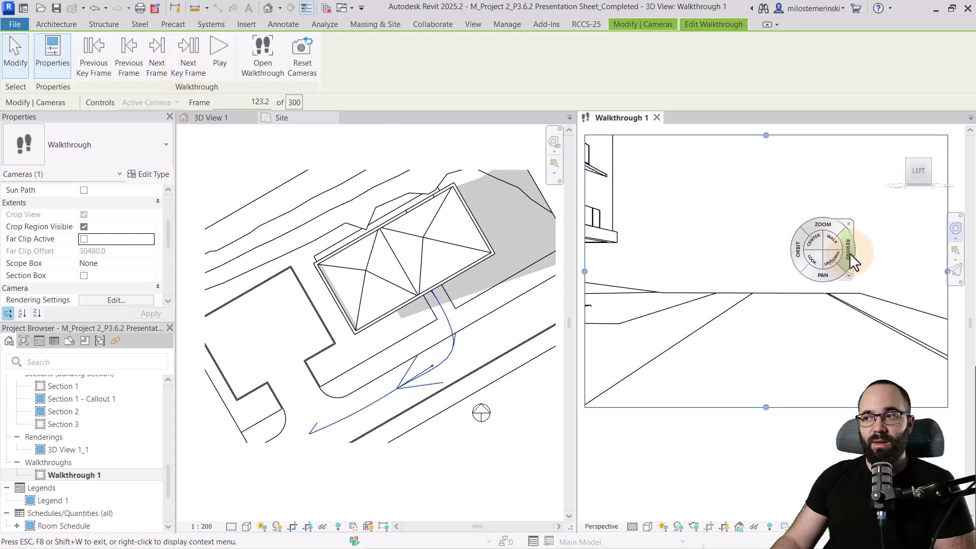
mouse_move(814, 267)
left_mouse_down()
mouse_move(656, 229)
mouse_move(635, 283)
left_mouse_up()
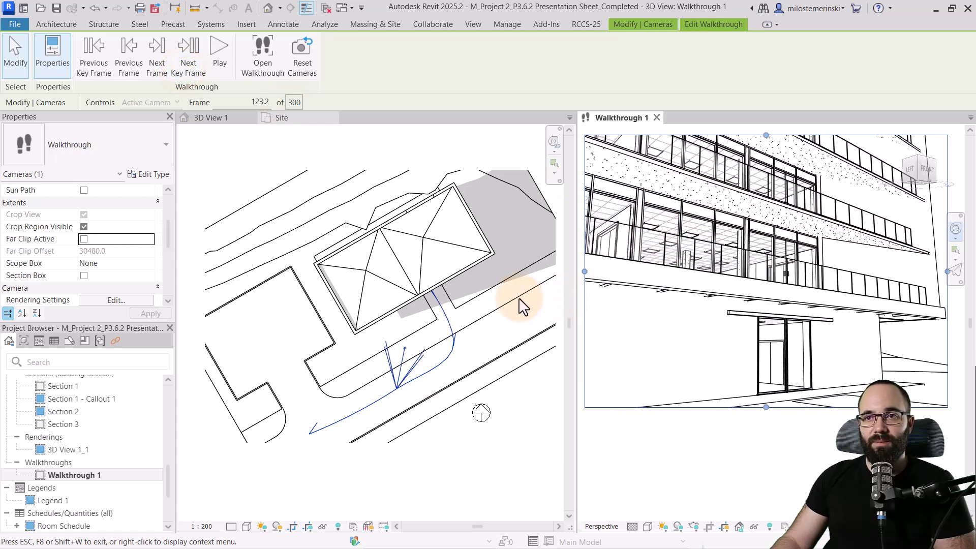
Aim the next key frame at the entrance door and advance to the final frame 300.
left_click(189, 70)
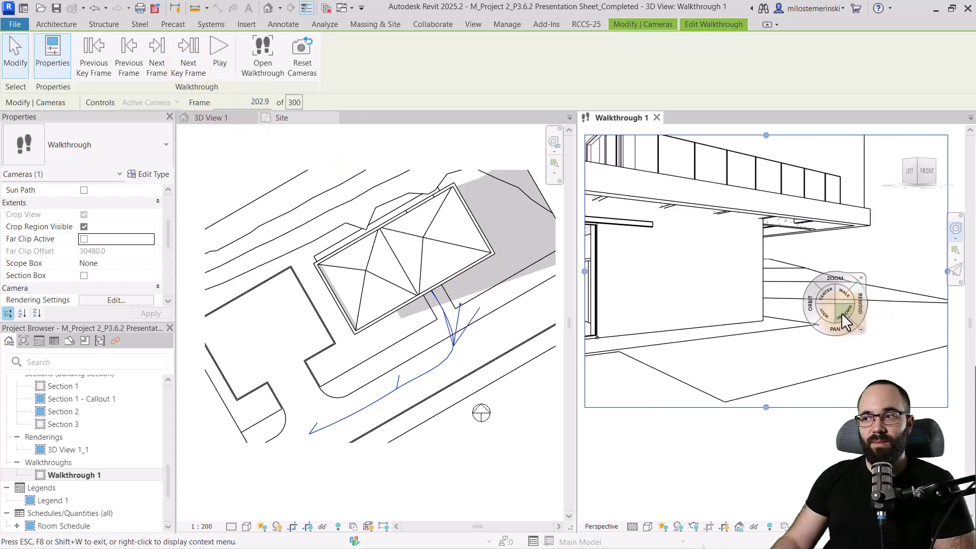
left_click_drag(827, 313, 716, 286)
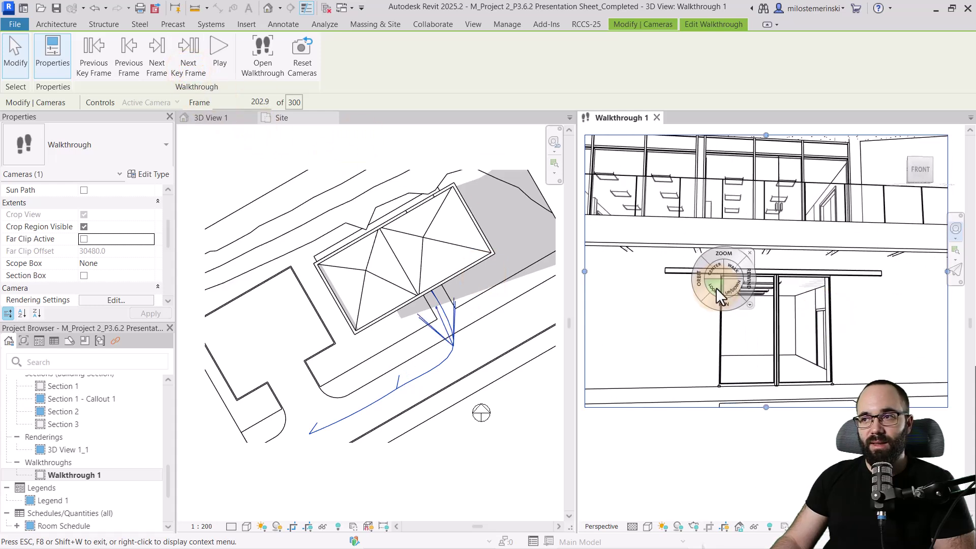
left_click(183, 68)
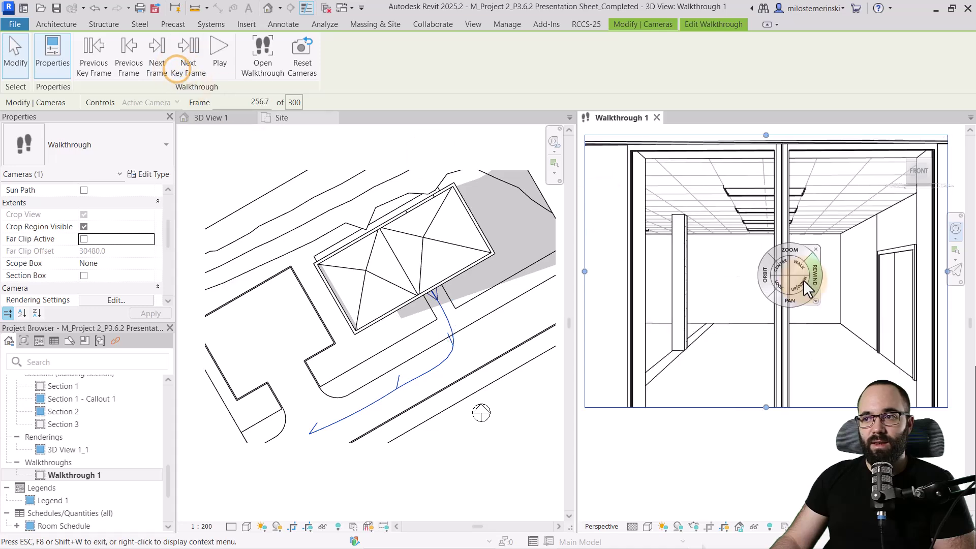
left_click(183, 68)
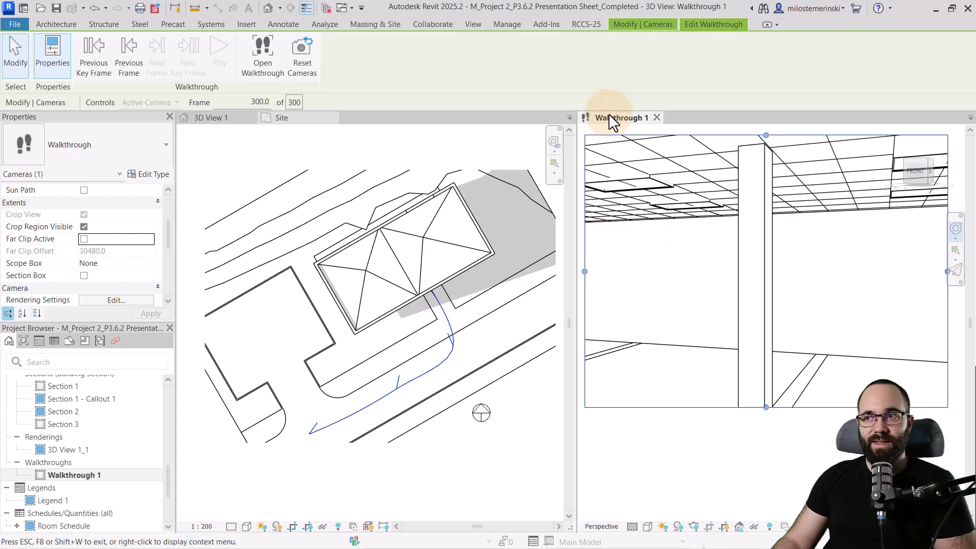
Replay the walkthrough from frame 1 and review the File > Export animation options.
left_click(85, 76)
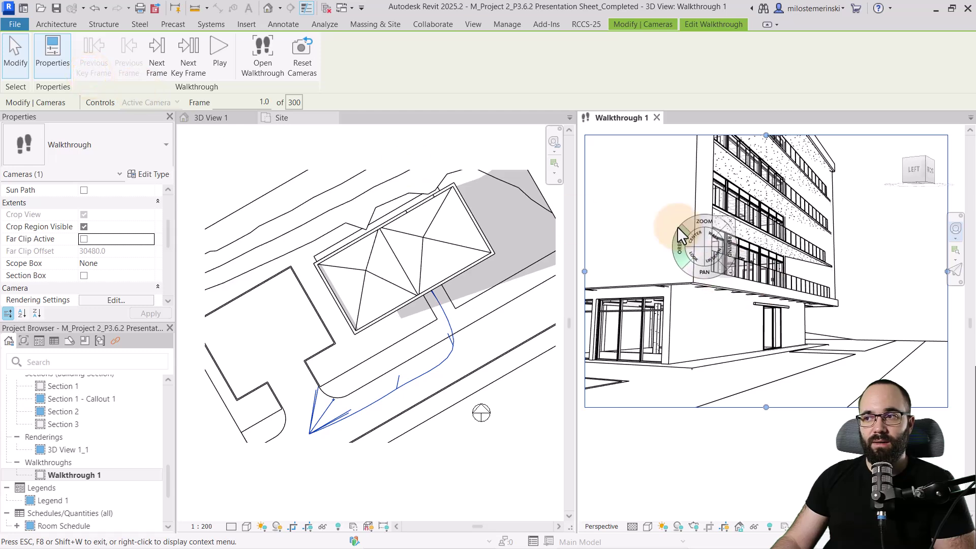
left_click(216, 66)
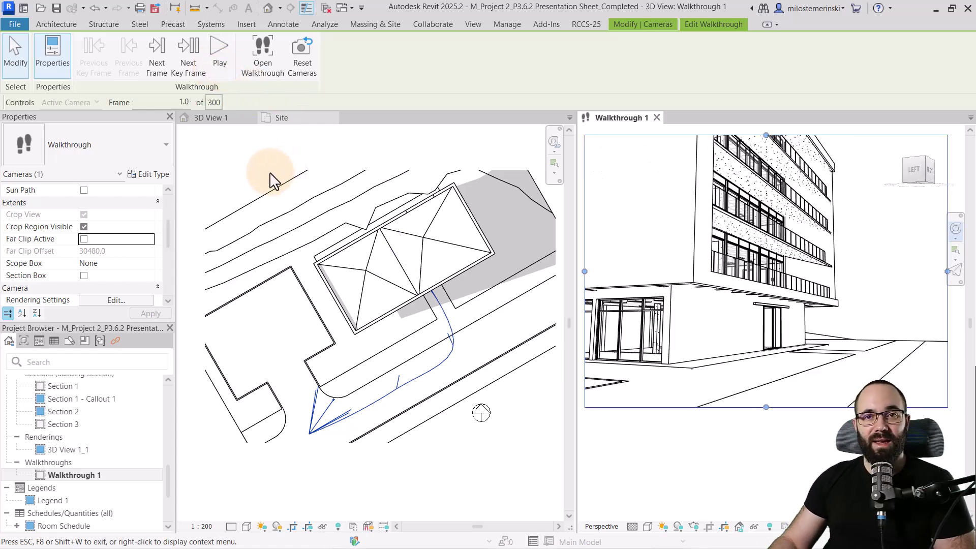
left_click(15, 24)
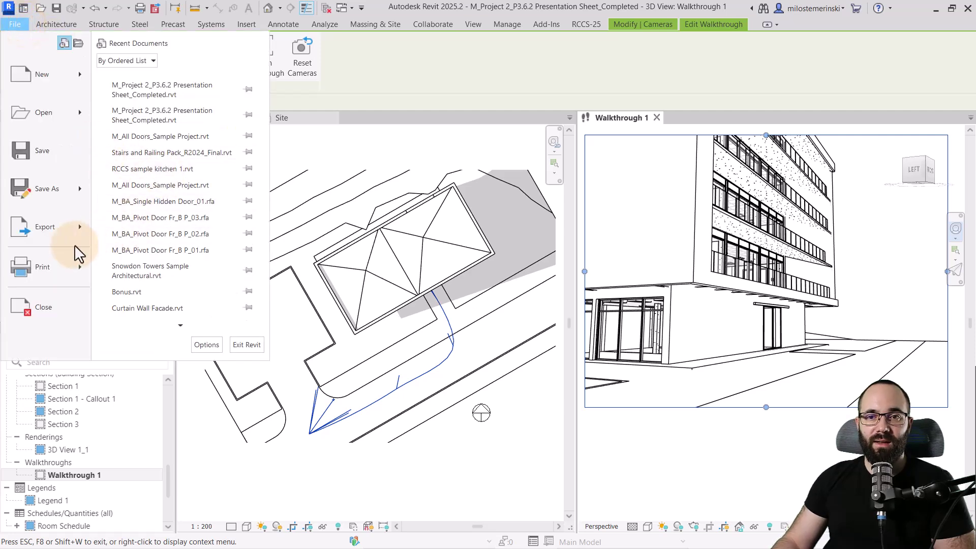
left_click(172, 321)
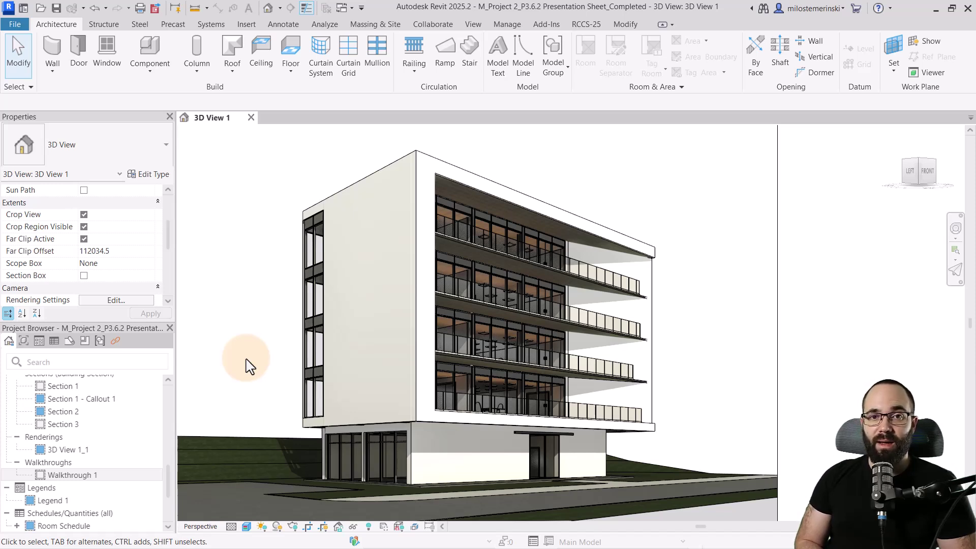
scroll(246, 414, "up", 2)
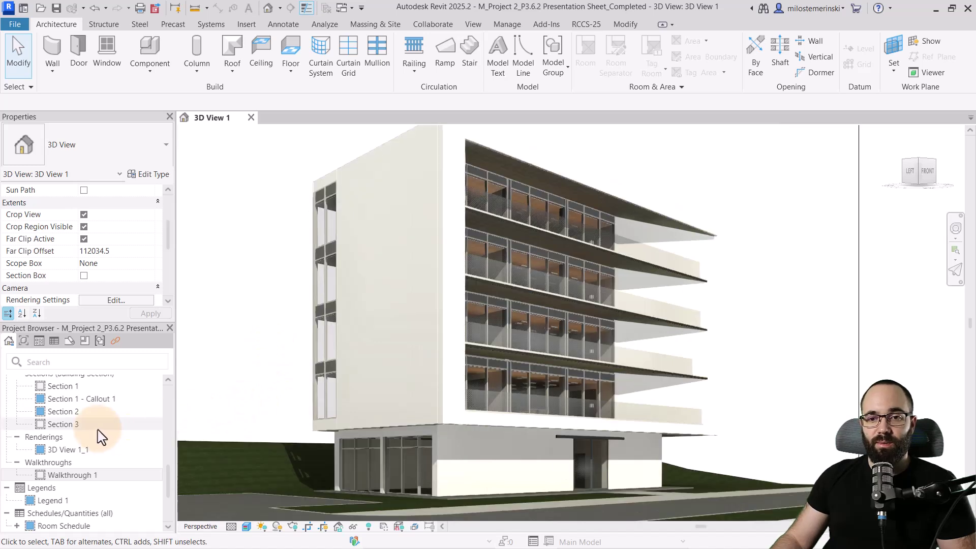
scroll(217, 416, "down", 2)
scroll(84, 412, "up", 3)
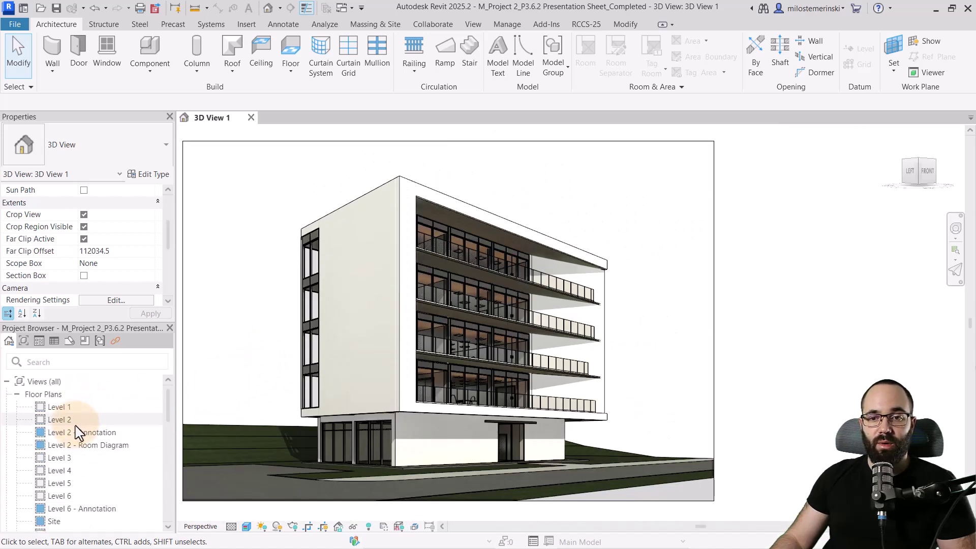
Place a camera on the Site plan aimed at the entrance doors, with Fine detail level.
left_click(55, 522)
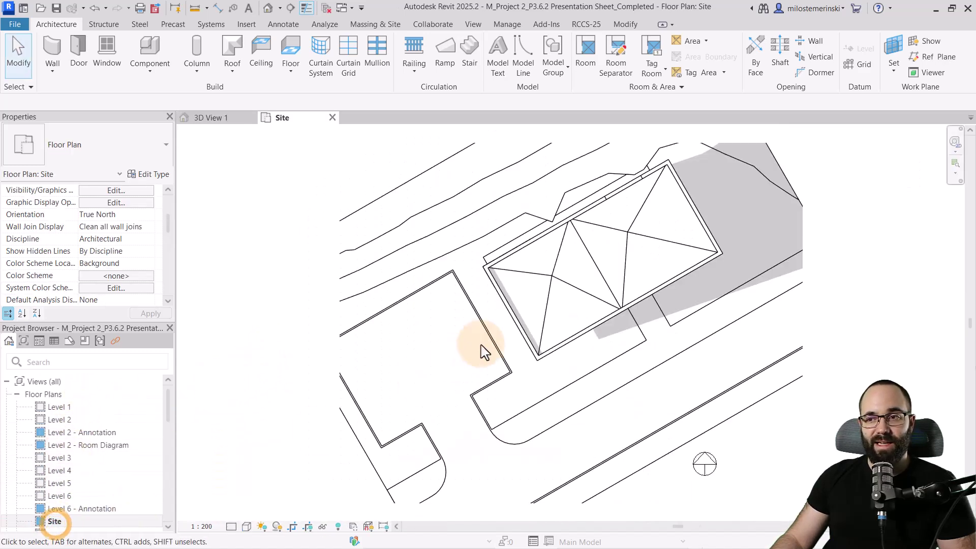
middle_click_drag(480, 351, 272, 340)
left_click(283, 9)
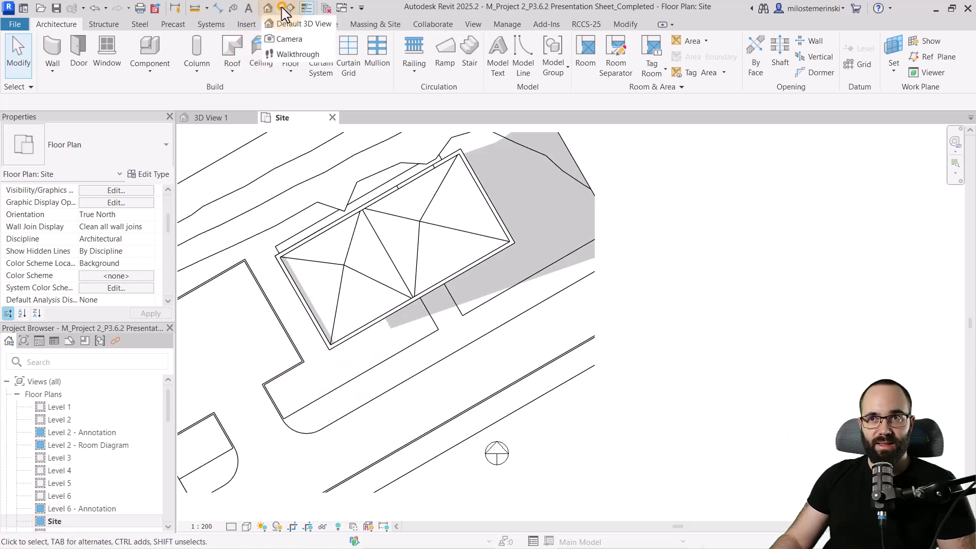
left_click(289, 38)
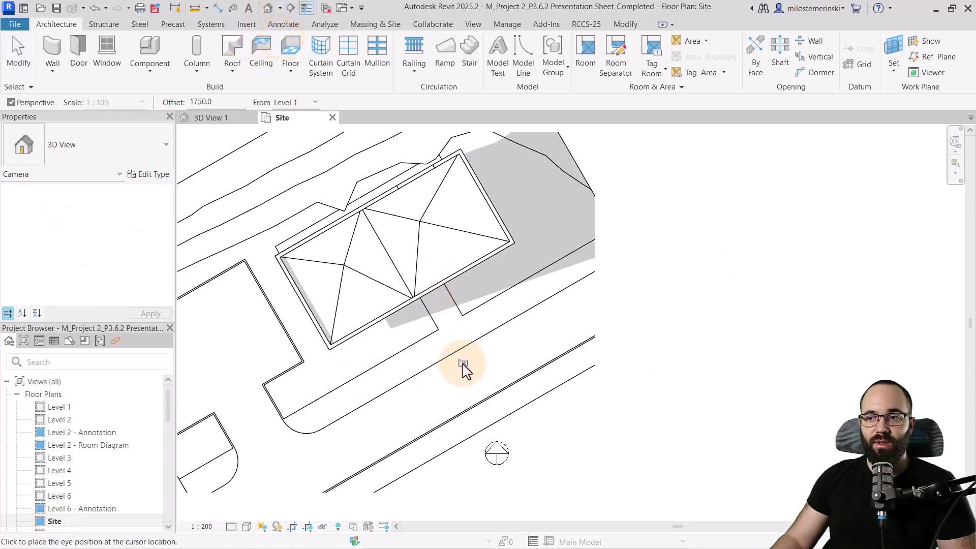
left_click(463, 365)
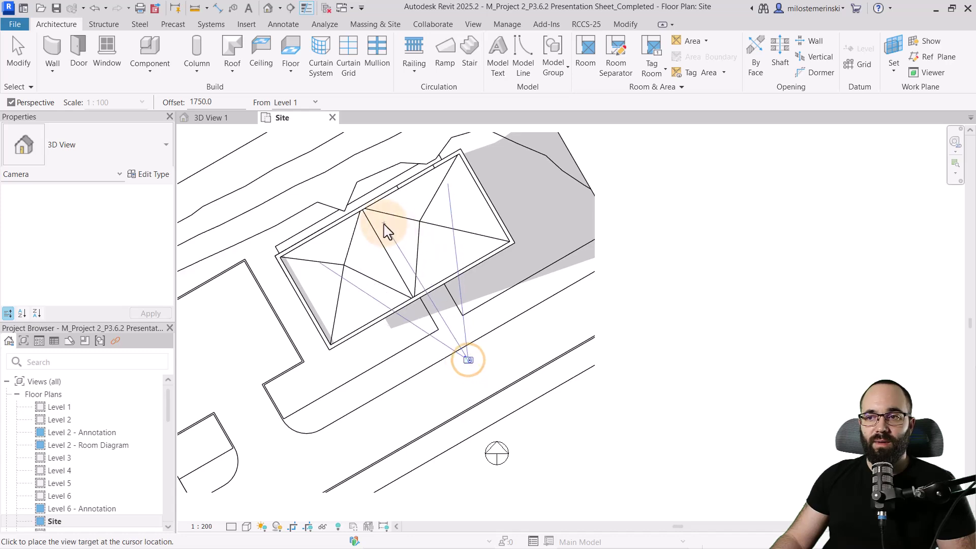
left_click(385, 231)
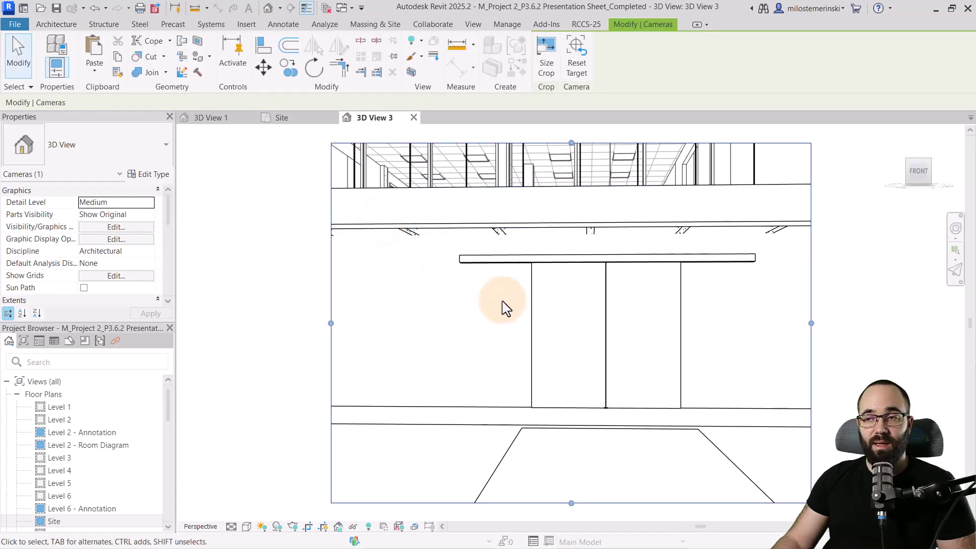
left_click(231, 526)
left_click(243, 512)
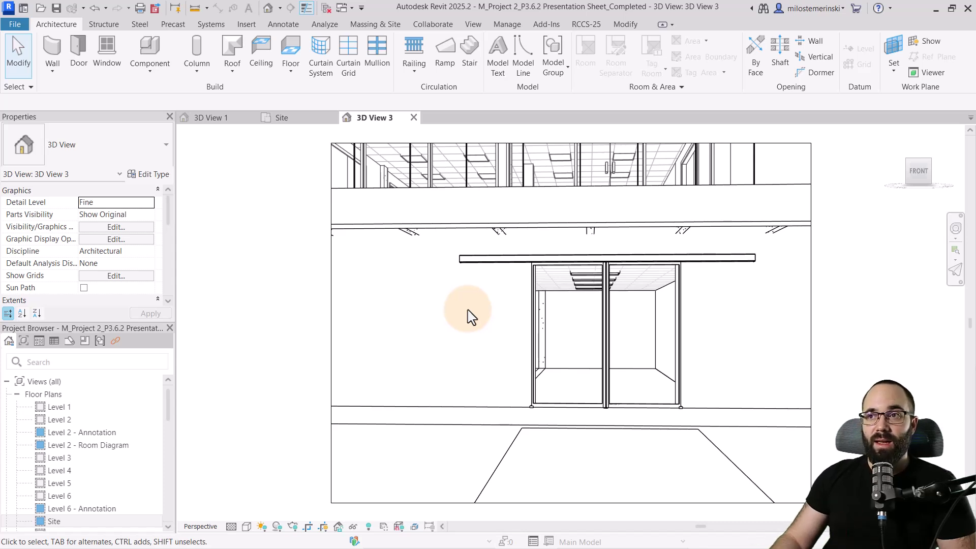
Open Render in Cloud for 3D View 3 from View > Cloud Rendering, past the welcome notice.
left_click(473, 25)
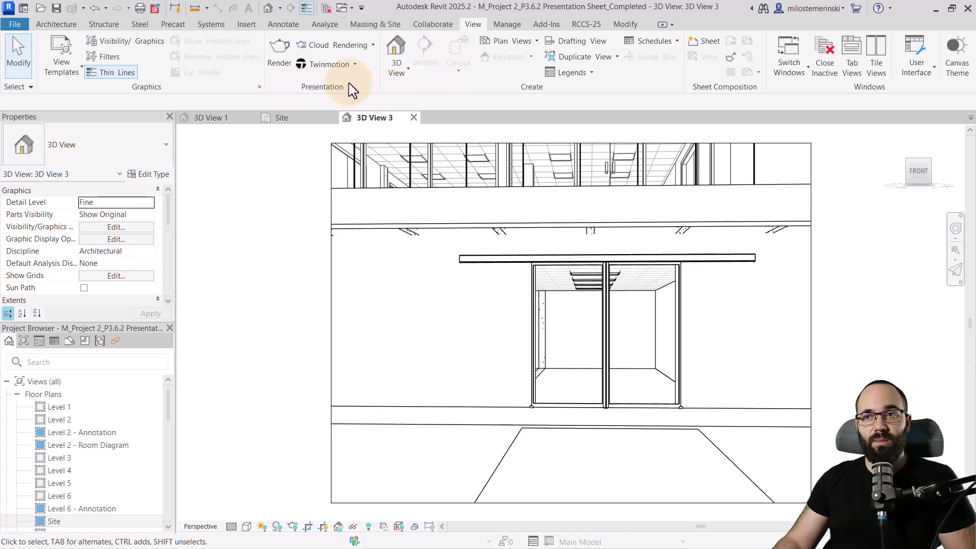
left_click(359, 54)
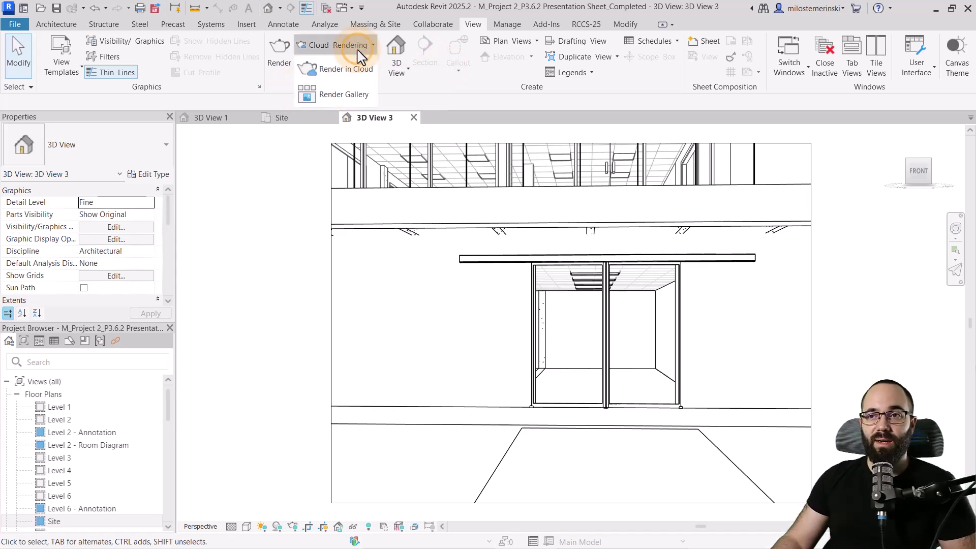
left_click(338, 76)
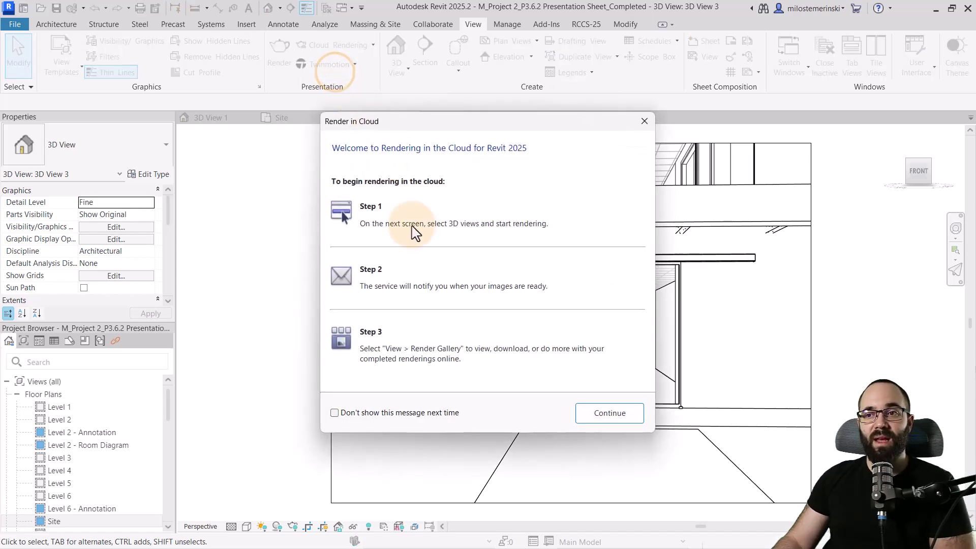
left_click(593, 424)
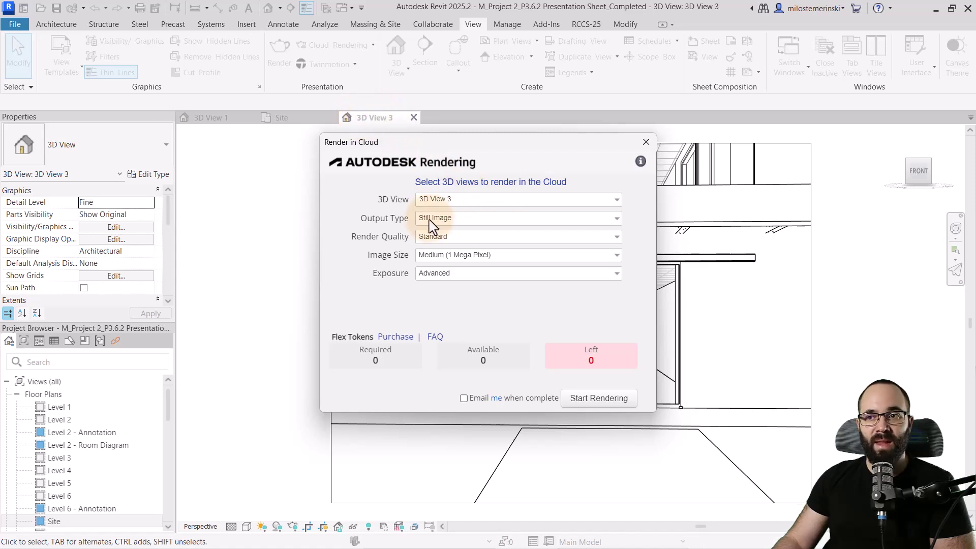
Set the cloud render output to Panorama, with Standard quality and Advanced exposure.
left_click(431, 219)
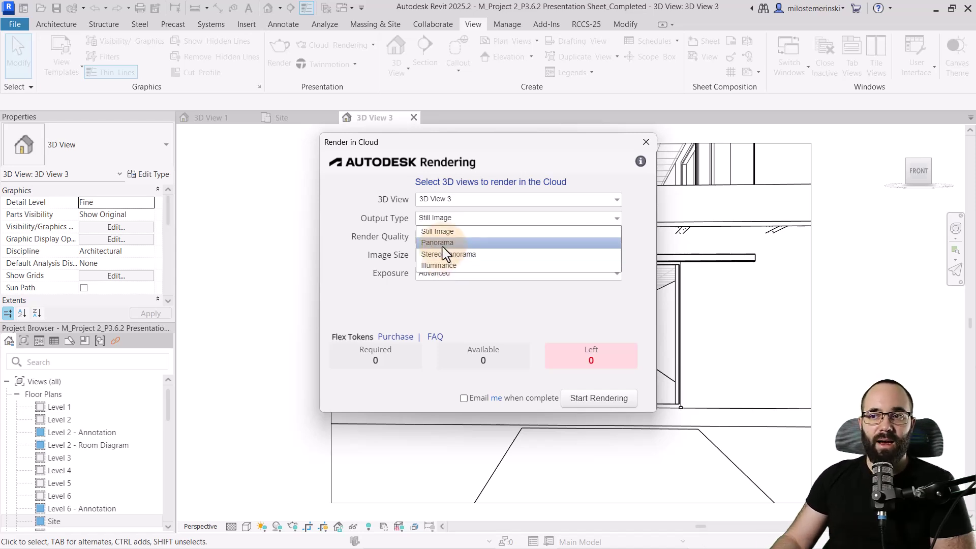
left_click(440, 242)
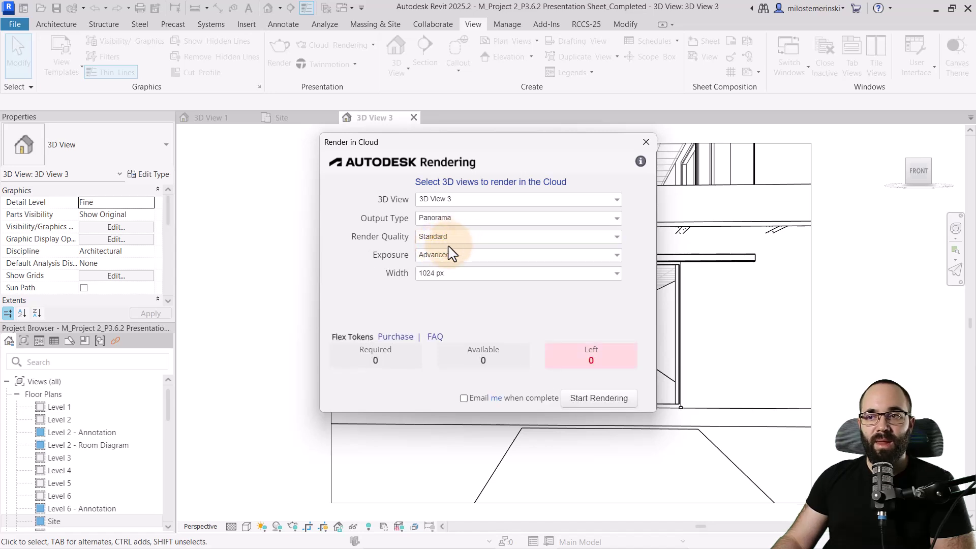
left_click(438, 237)
left_click(452, 249)
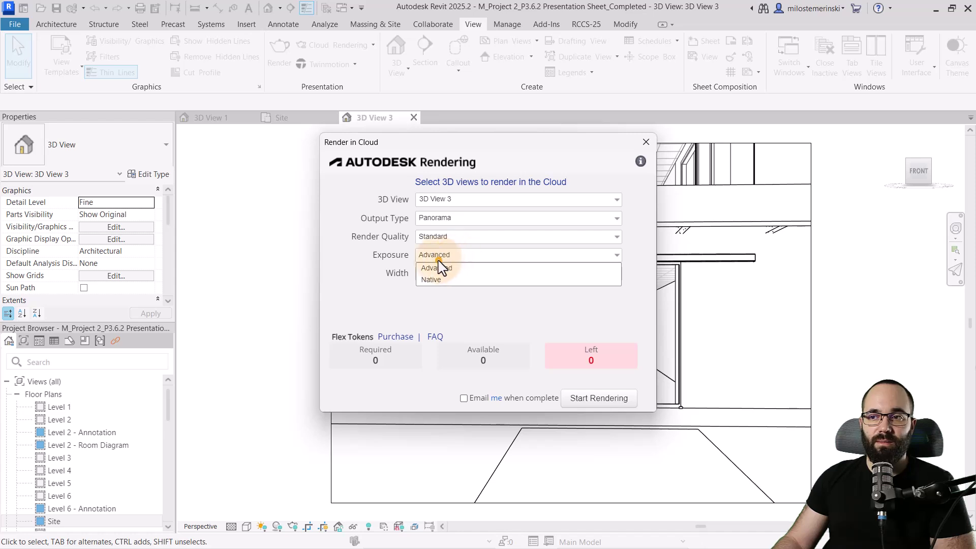
left_click(410, 313)
Set the panorama width to 1024 px and start the cloud rendering.
left_click(446, 274)
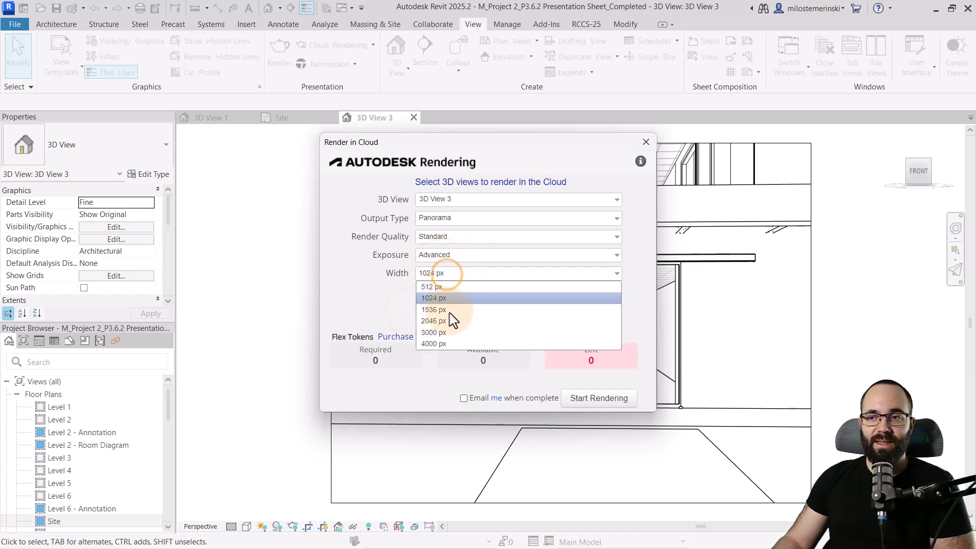
left_click(448, 310)
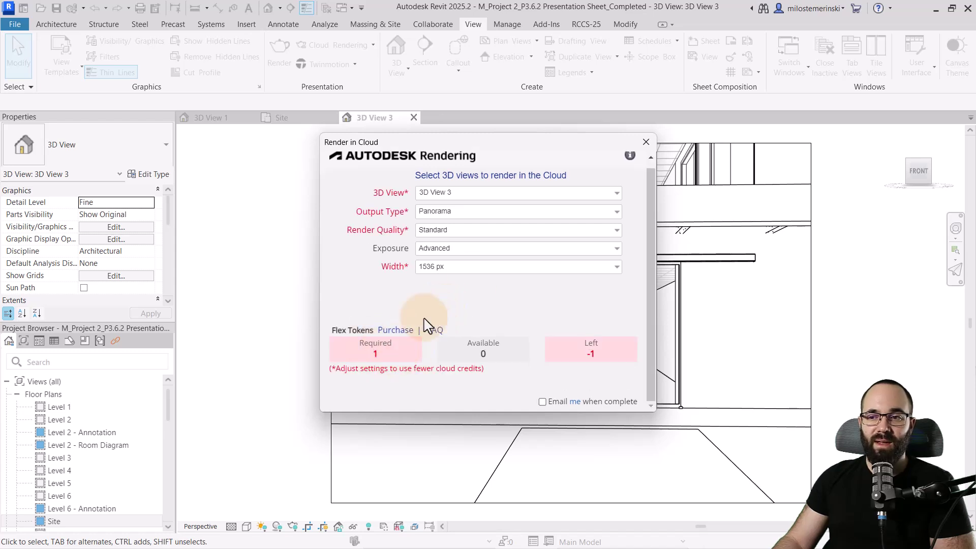
left_click(462, 264)
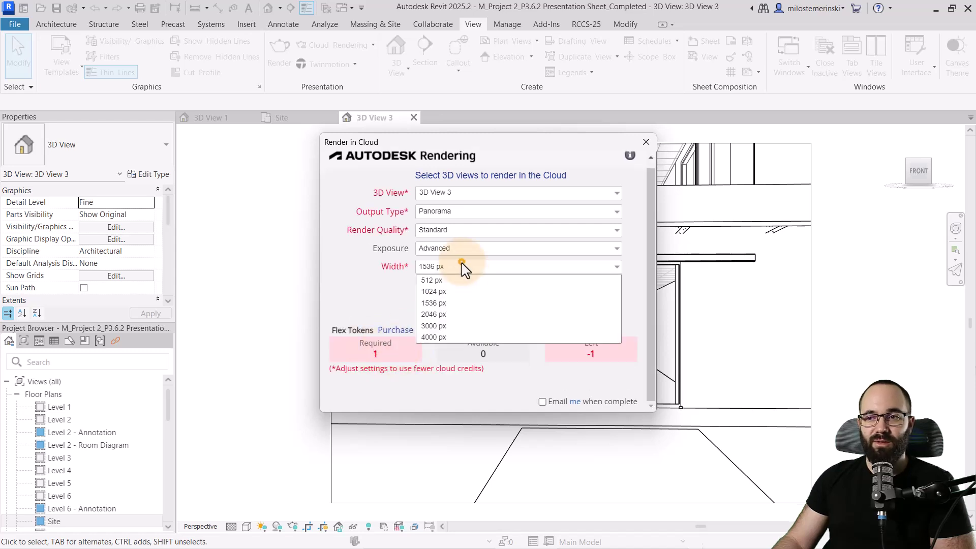
left_click(453, 294)
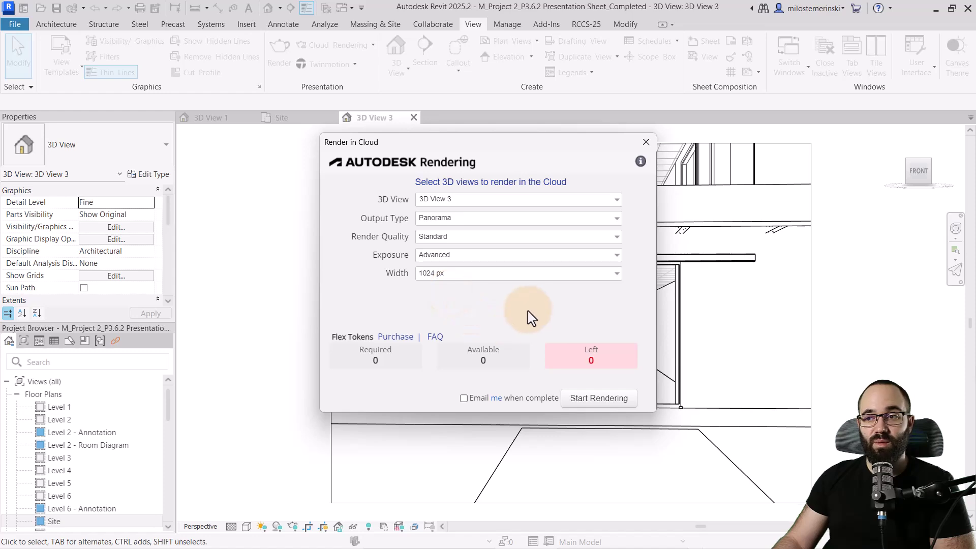
left_click(593, 402)
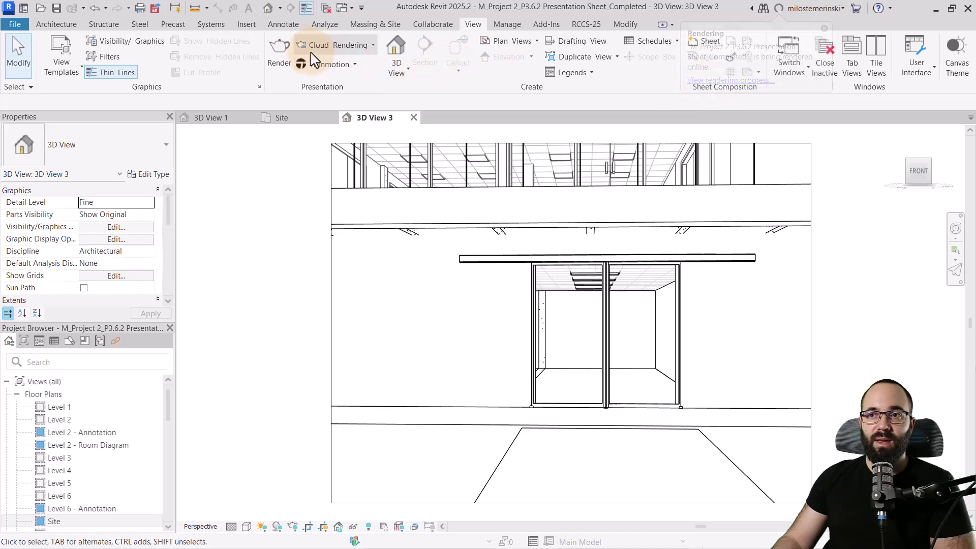
Launch Render Gallery from Cloud Rendering, showing the M_Project 2_P3.6.2 render in My Renderings.
left_click(355, 48)
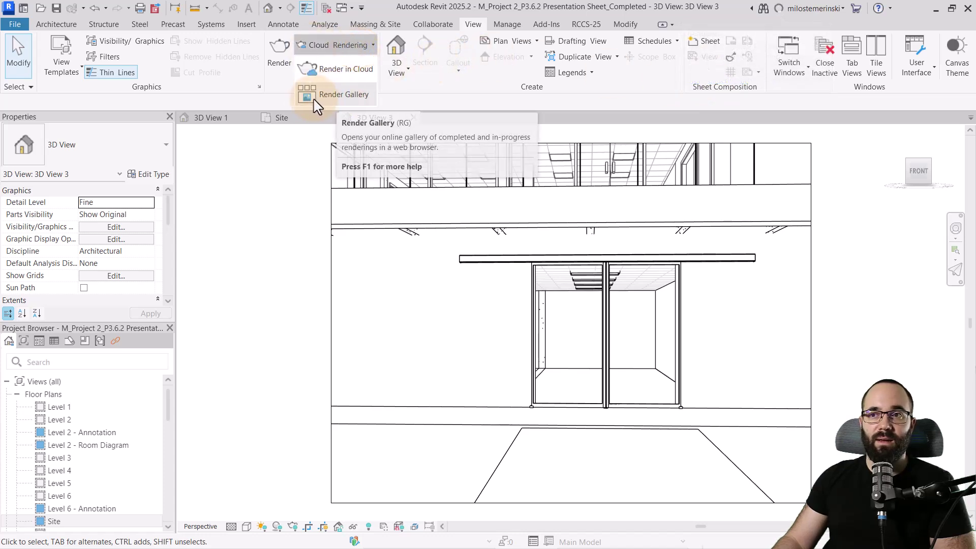
left_click(814, 12)
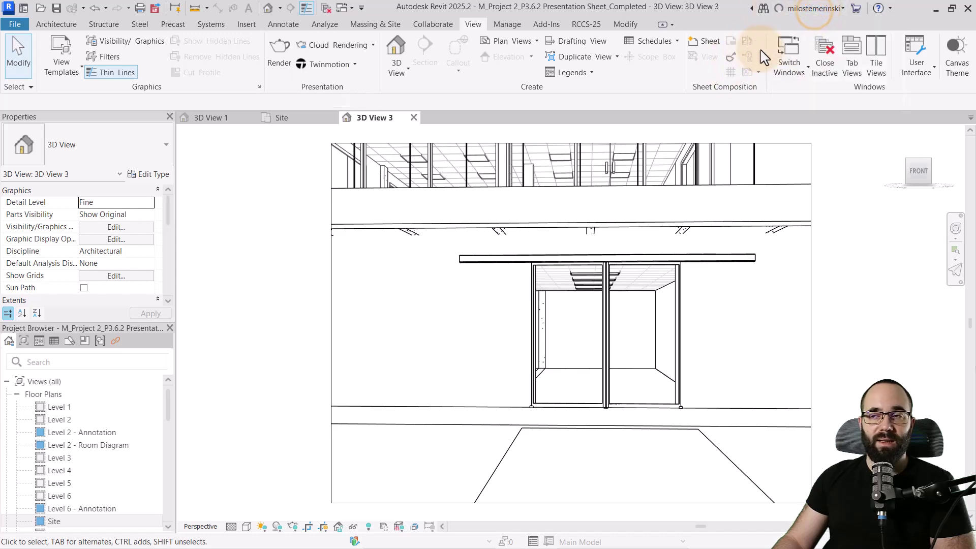
left_click(336, 45)
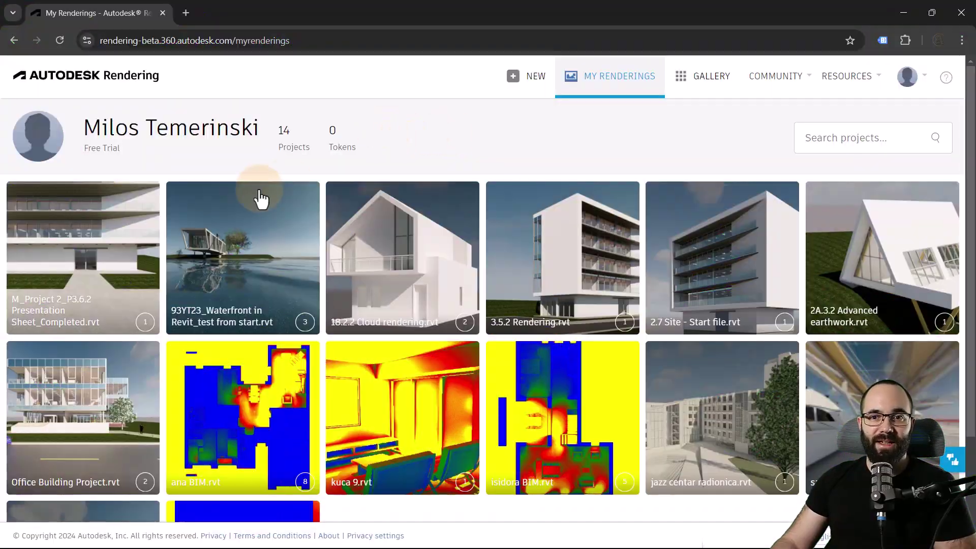
Open the M_Project 2_P3.6.2 Presentation Sheet panorama and look up along the building.
mouse_move(83, 257)
left_click(106, 260)
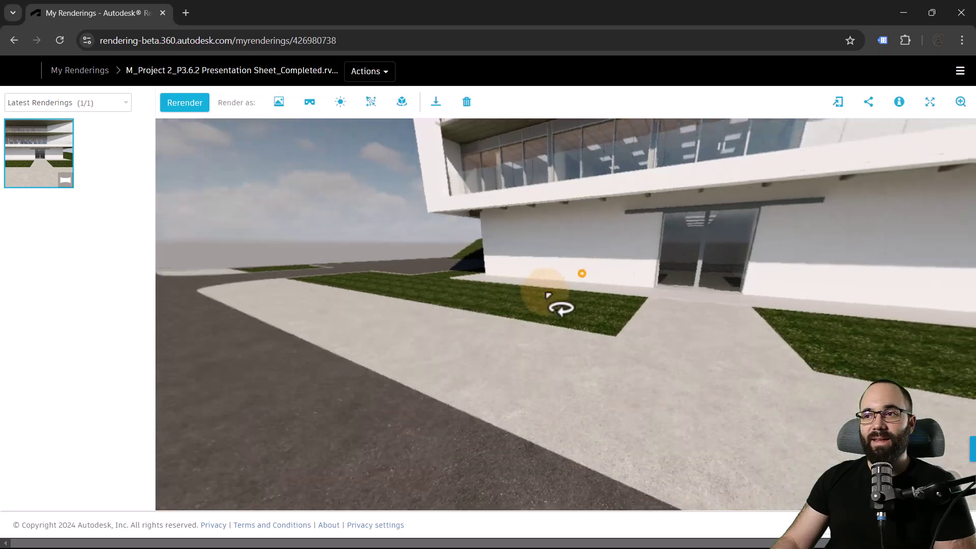
mouse_move(557, 308)
left_mouse_down()
mouse_move(436, 388)
mouse_move(521, 390)
mouse_move(618, 452)
mouse_move(647, 343)
mouse_move(779, 334)
mouse_move(504, 400)
mouse_move(559, 414)
mouse_move(229, 414)
mouse_move(636, 404)
mouse_move(676, 394)
mouse_move(447, 374)
mouse_move(577, 381)
mouse_move(605, 403)
mouse_move(625, 442)
mouse_move(577, 449)
mouse_move(578, 405)
left_mouse_up()
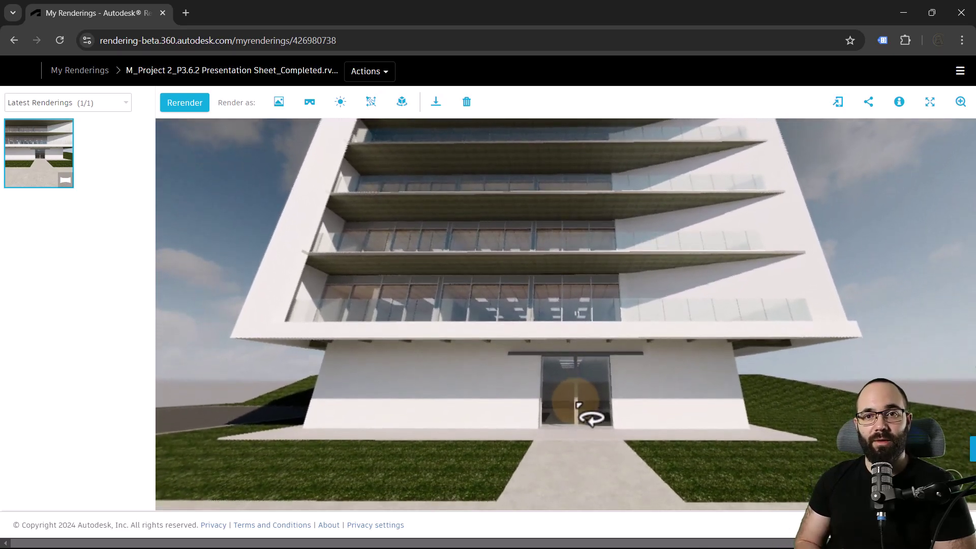